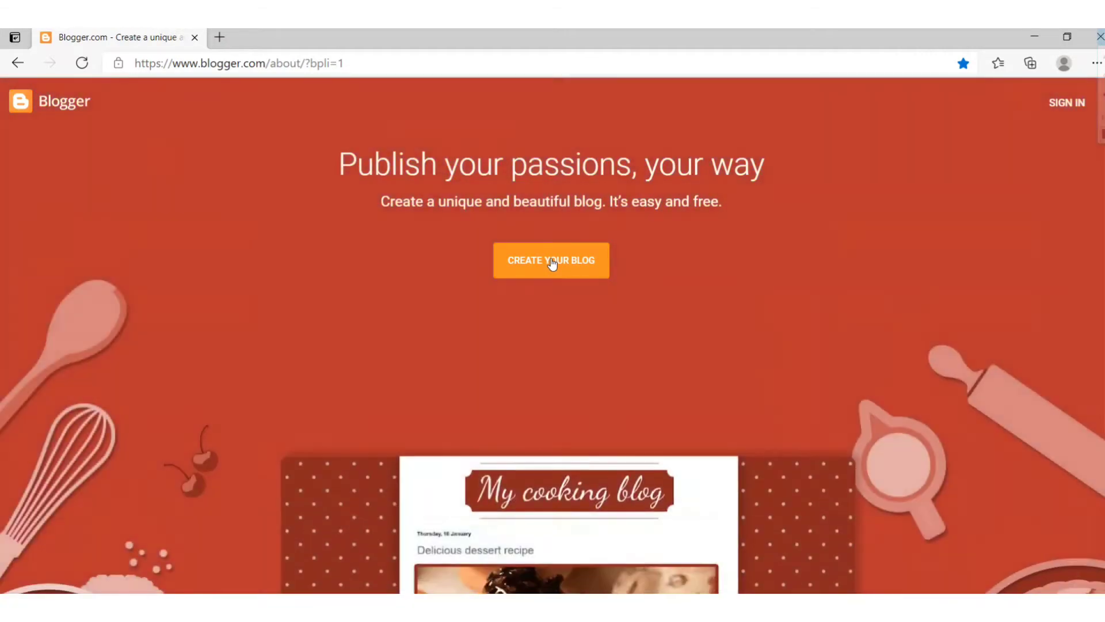
Begin creating a blog and sign in with the existing Google account and its password
left_click(552, 261)
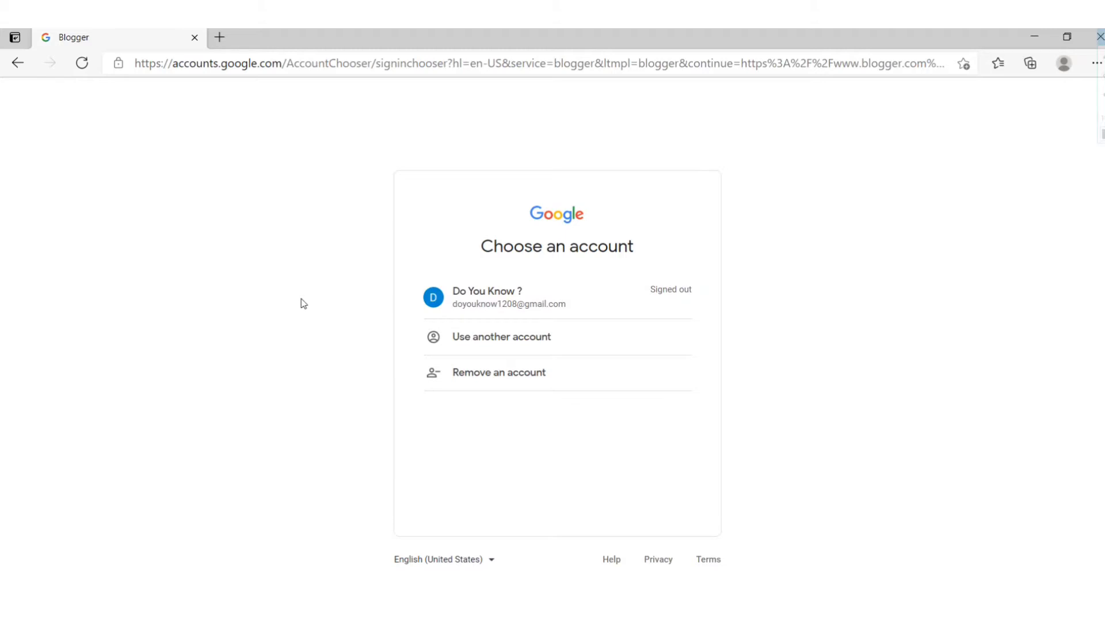
left_click(570, 301)
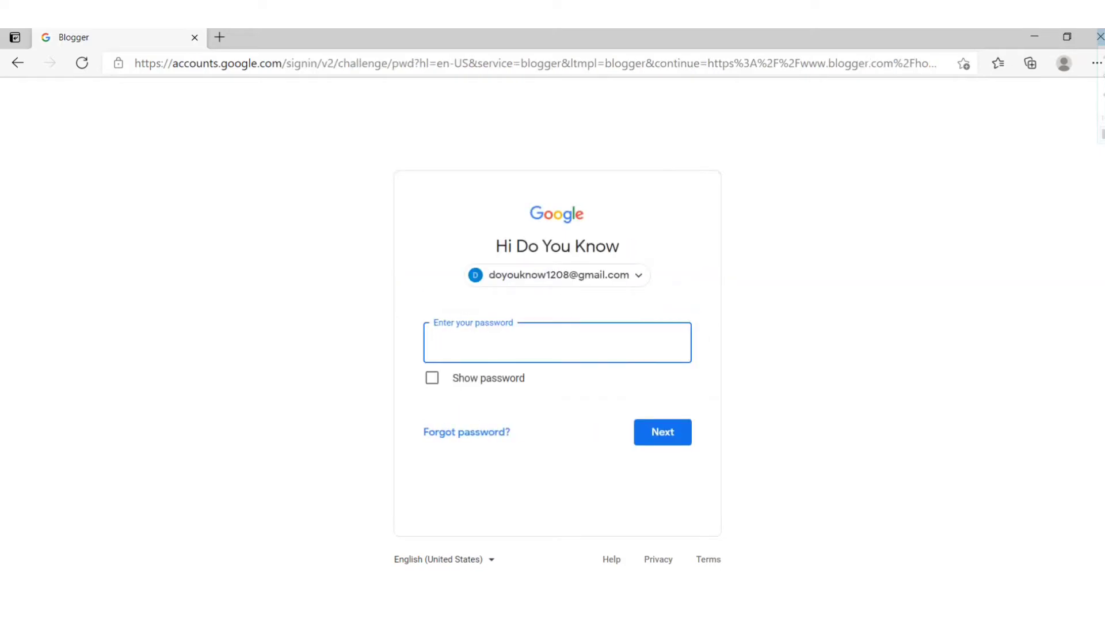
type("•••••••••")
key("Return")
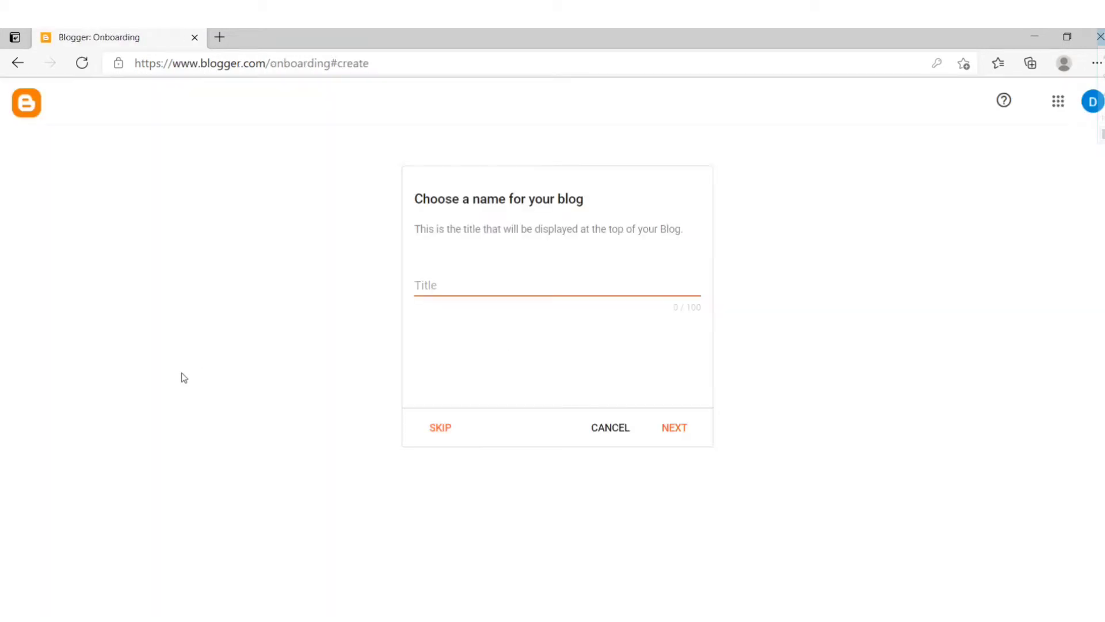
Skip the blog name and finish setup with display name 'Do You Know ?'
left_click(440, 432)
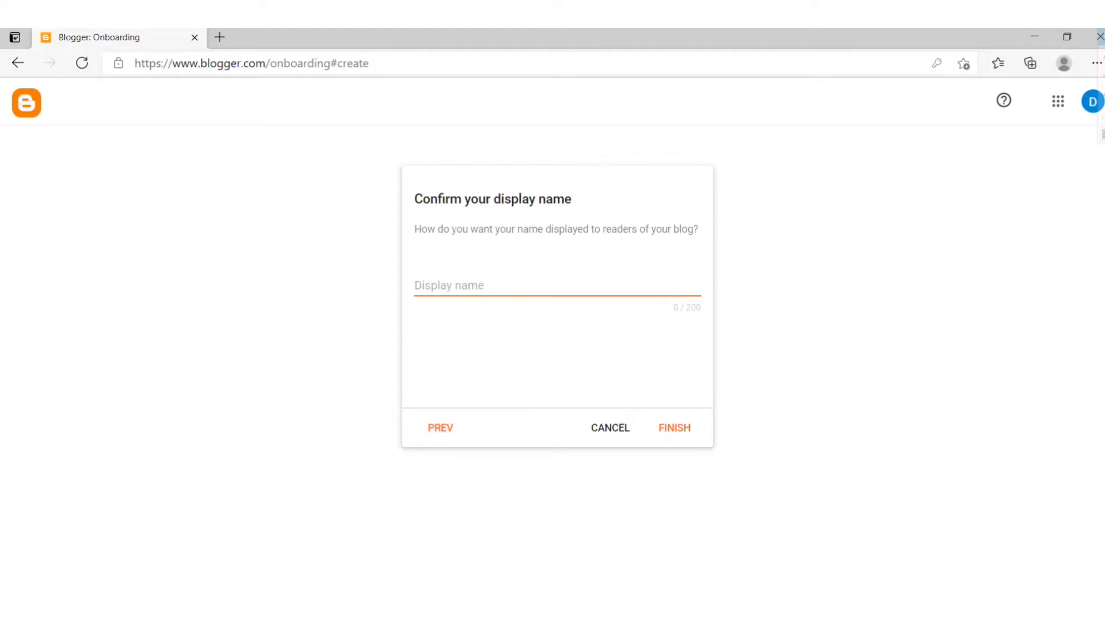
left_click(449, 286)
type("D")
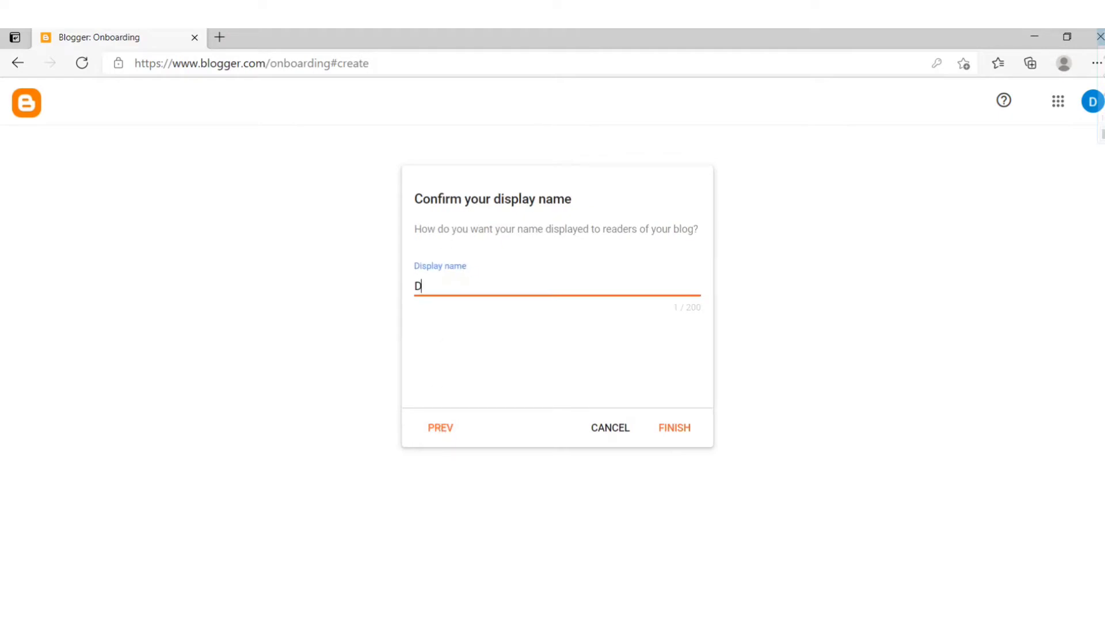
type("o You Know ?")
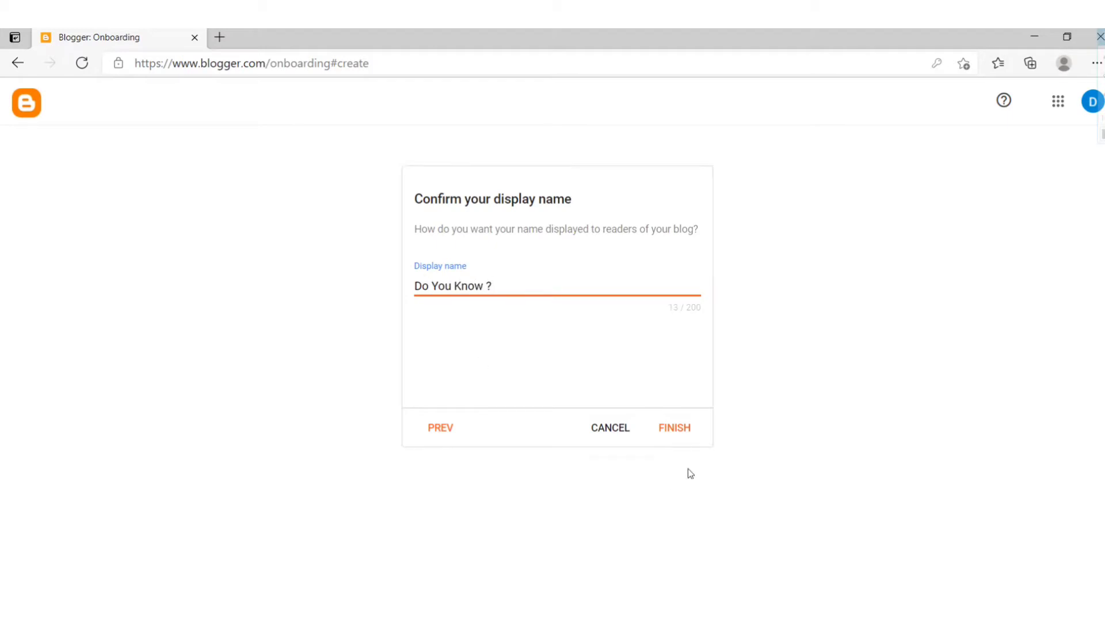
left_click(673, 429)
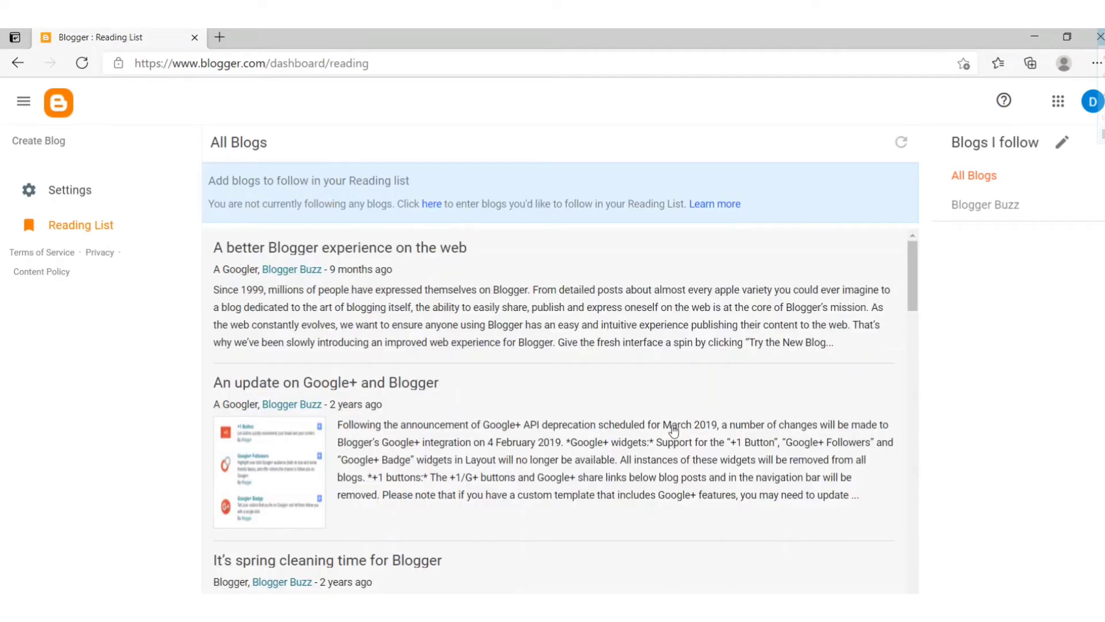
Start a new blog titled 'Latest Smartphones 2021' and continue to the address step
left_click(55, 144)
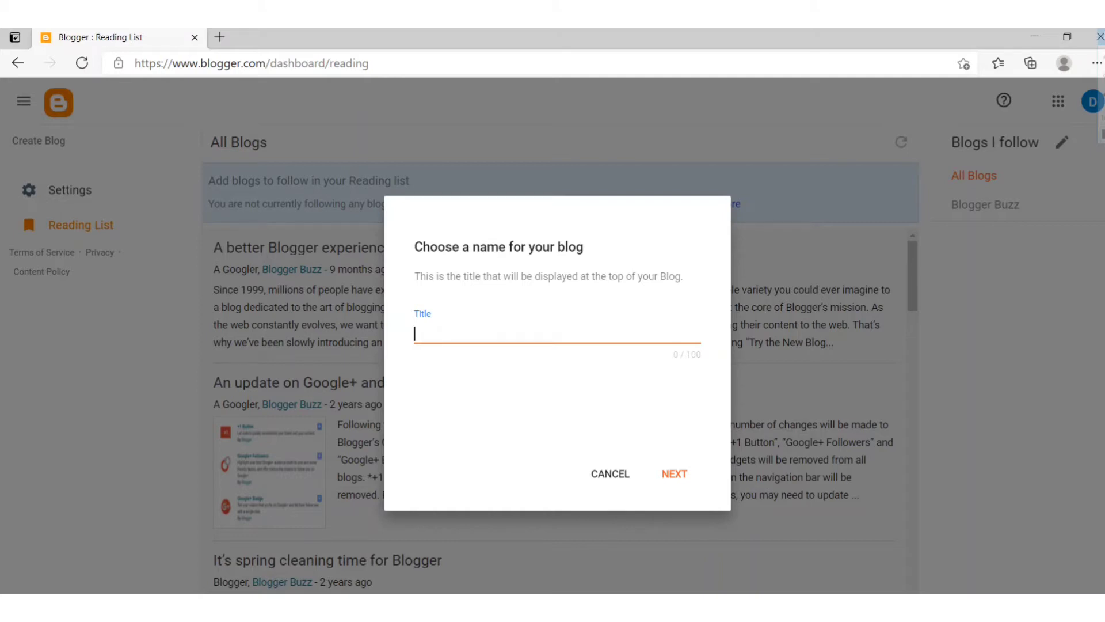
type("Latest Smartphone")
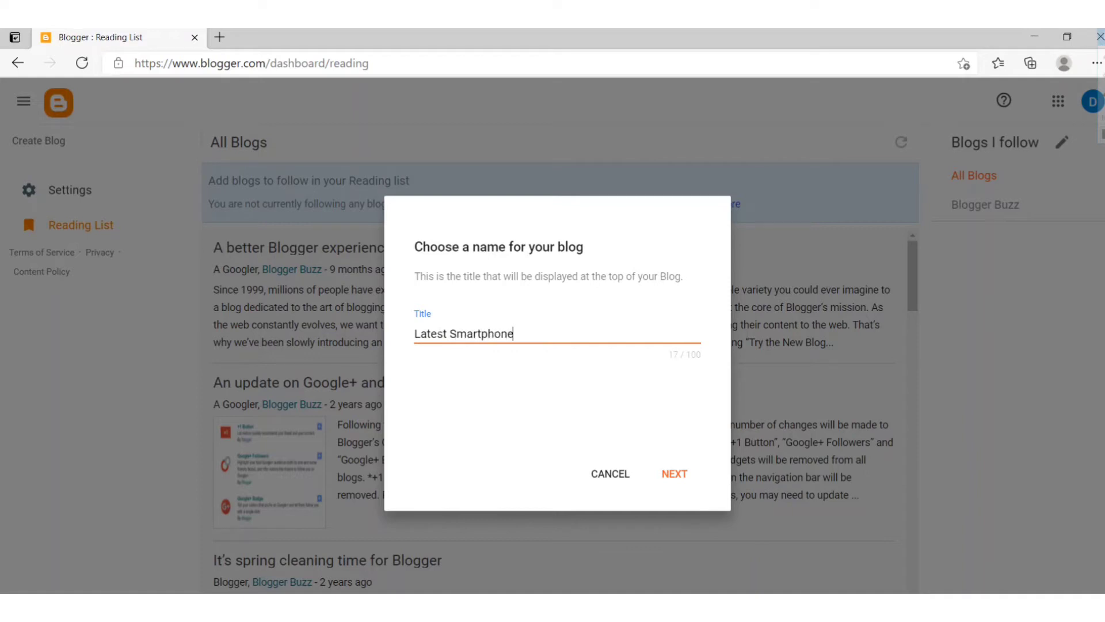
type("s 2021")
left_click(691, 479)
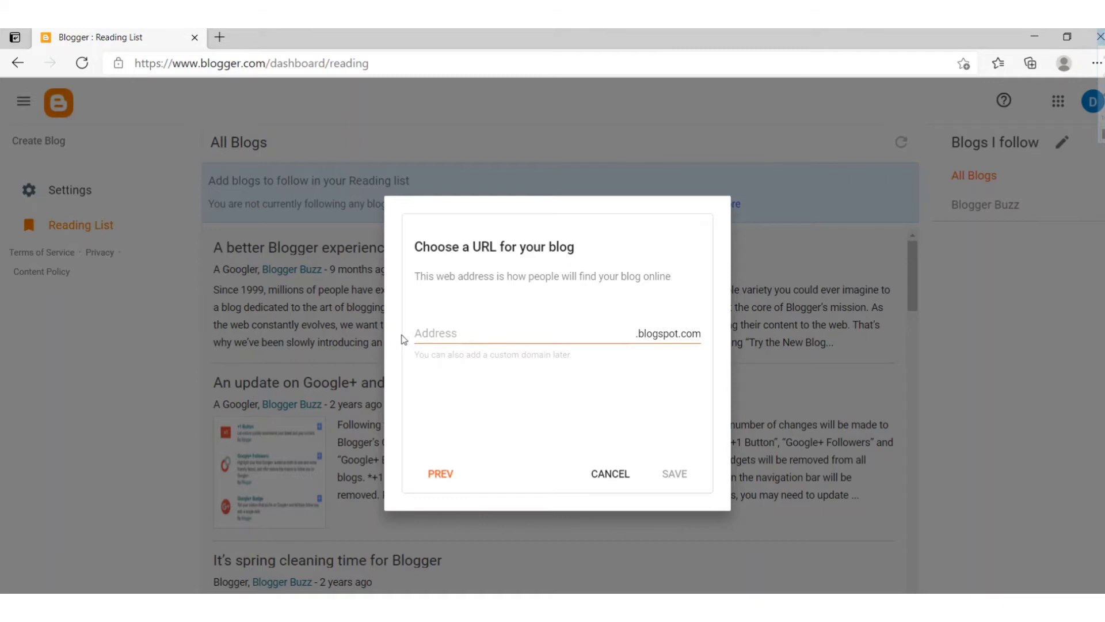
Save the blog at the address Smartphones2021under30000.blogspot.com
left_click_drag(167, 63, 272, 83)
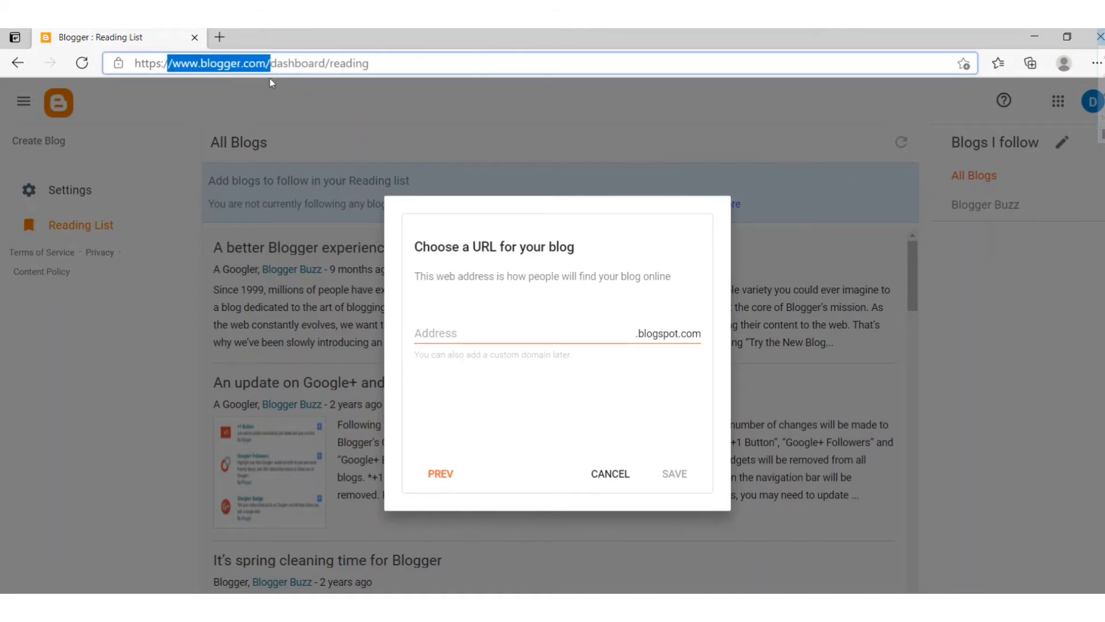
left_click(424, 332)
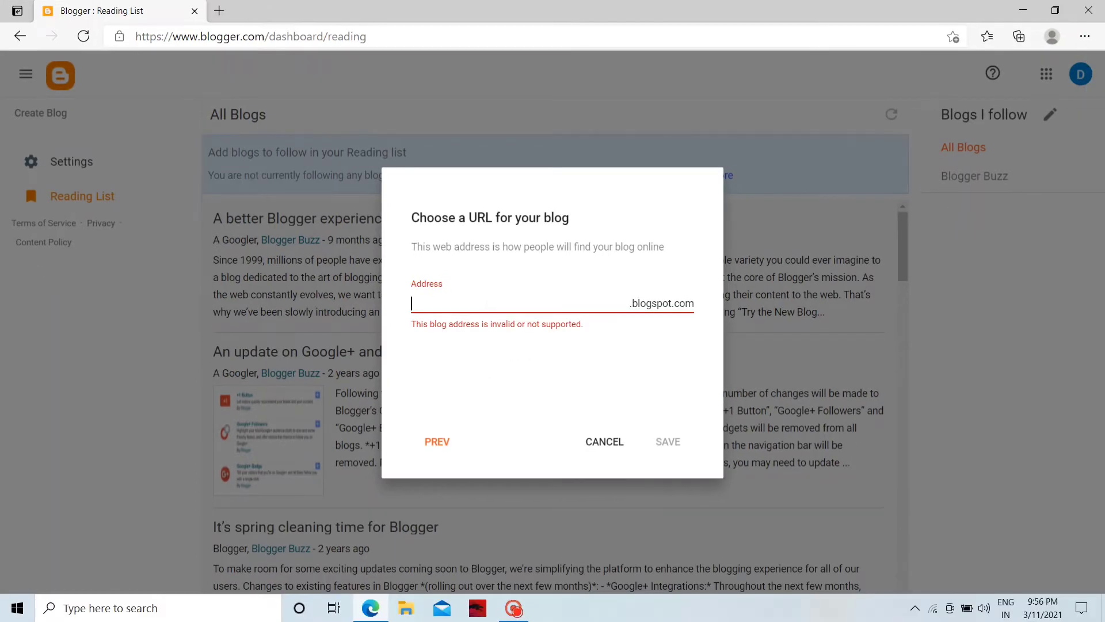
type("Smartphones2021")
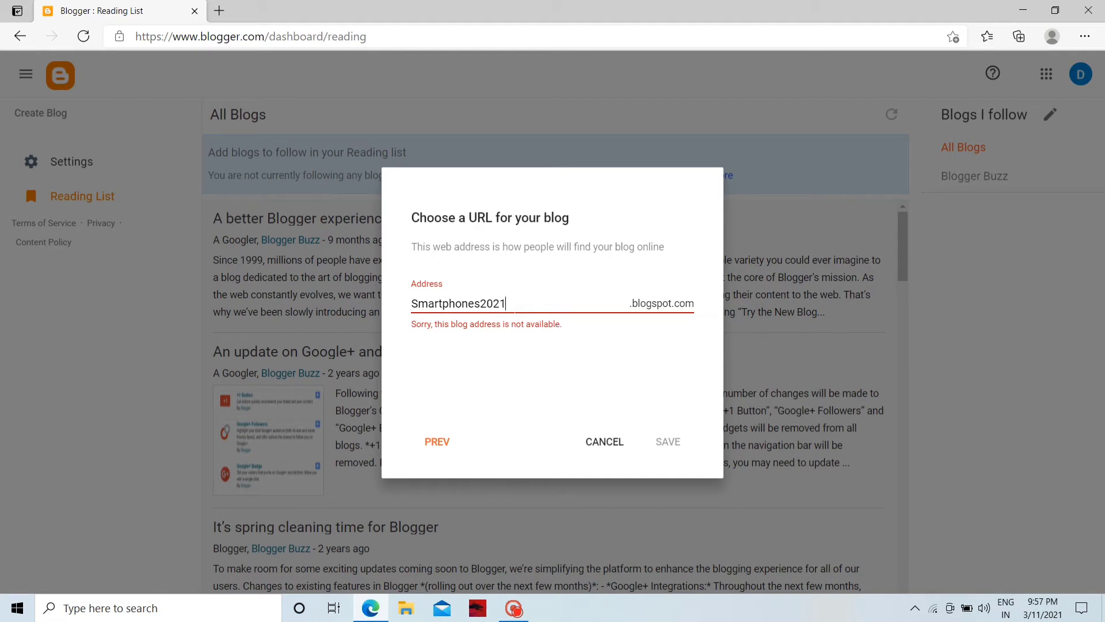
type("under30000")
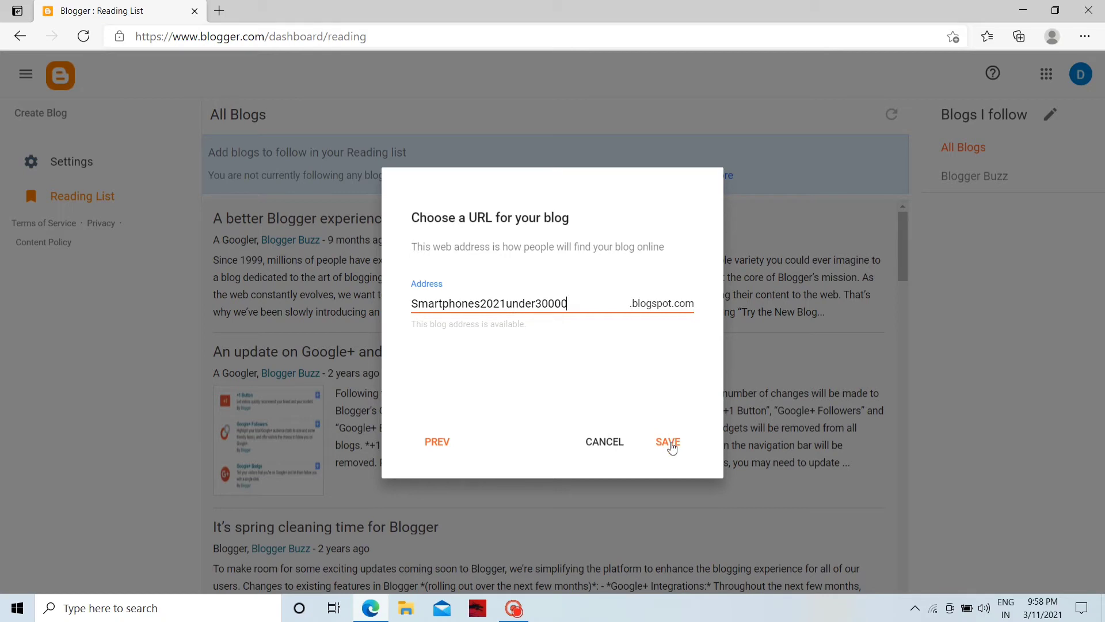
left_click(669, 443)
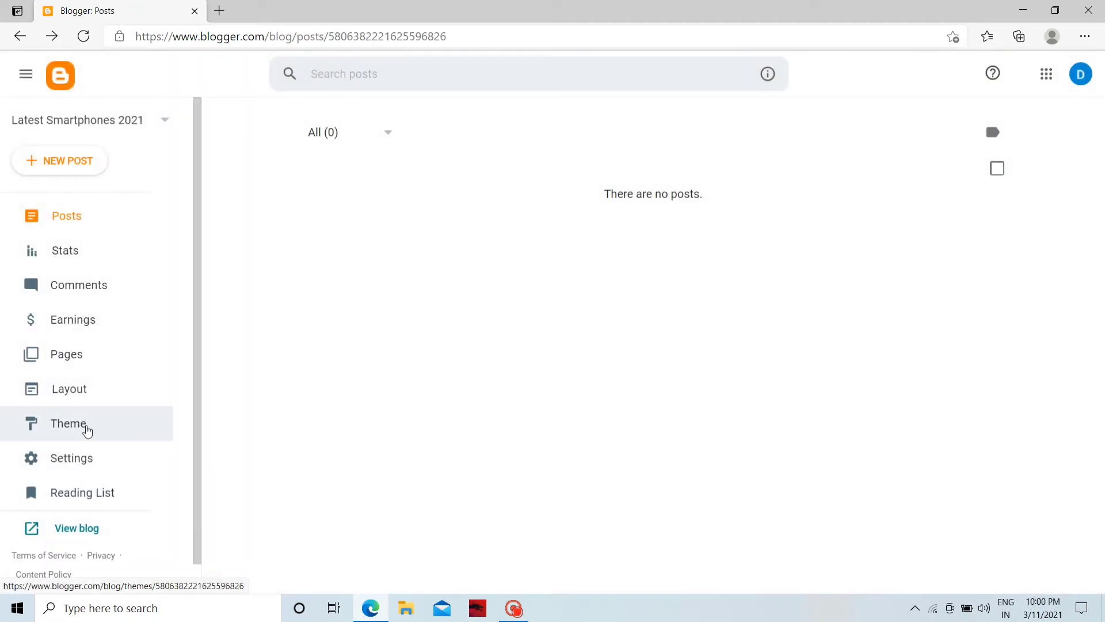
Apply the Simple Bold theme to the blog, then start a new blank post
left_click(89, 428)
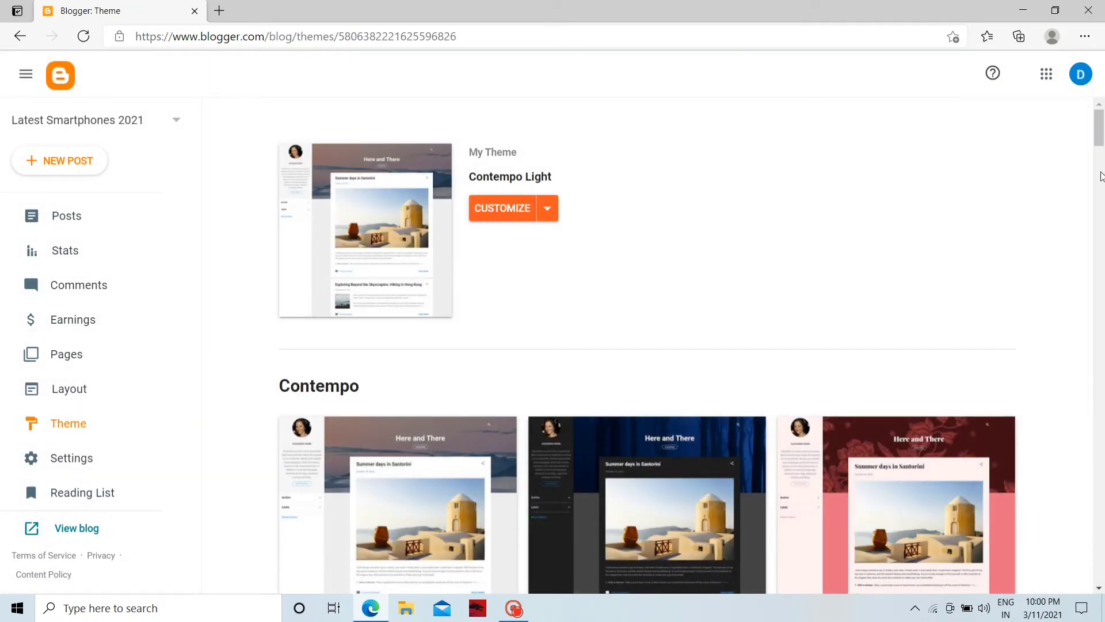
left_click_drag(1101, 130, 1103, 341)
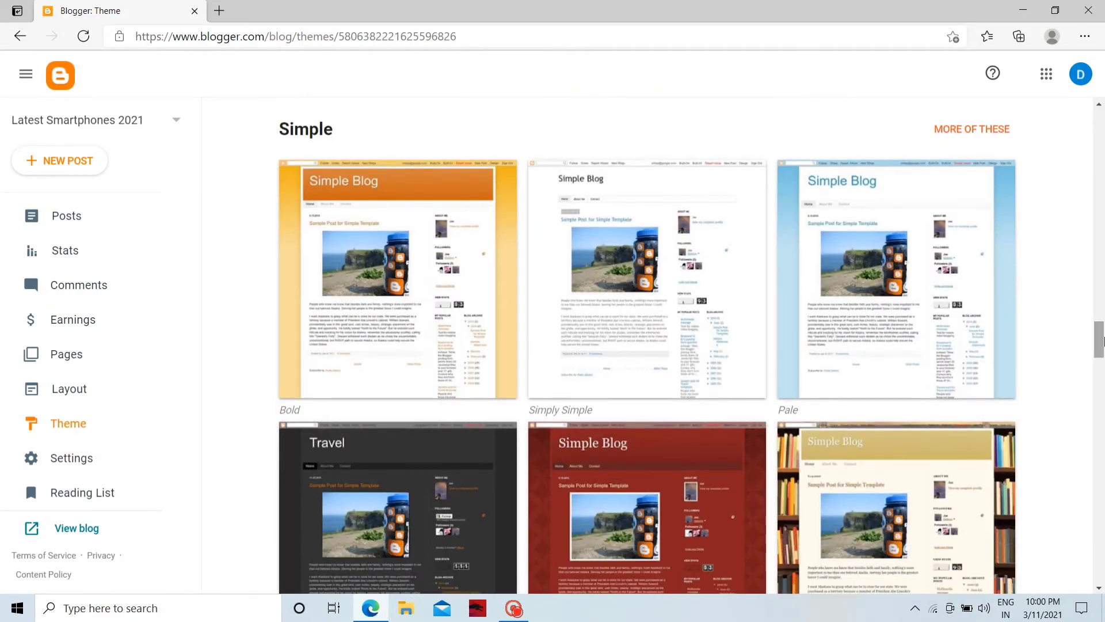
left_click(410, 328)
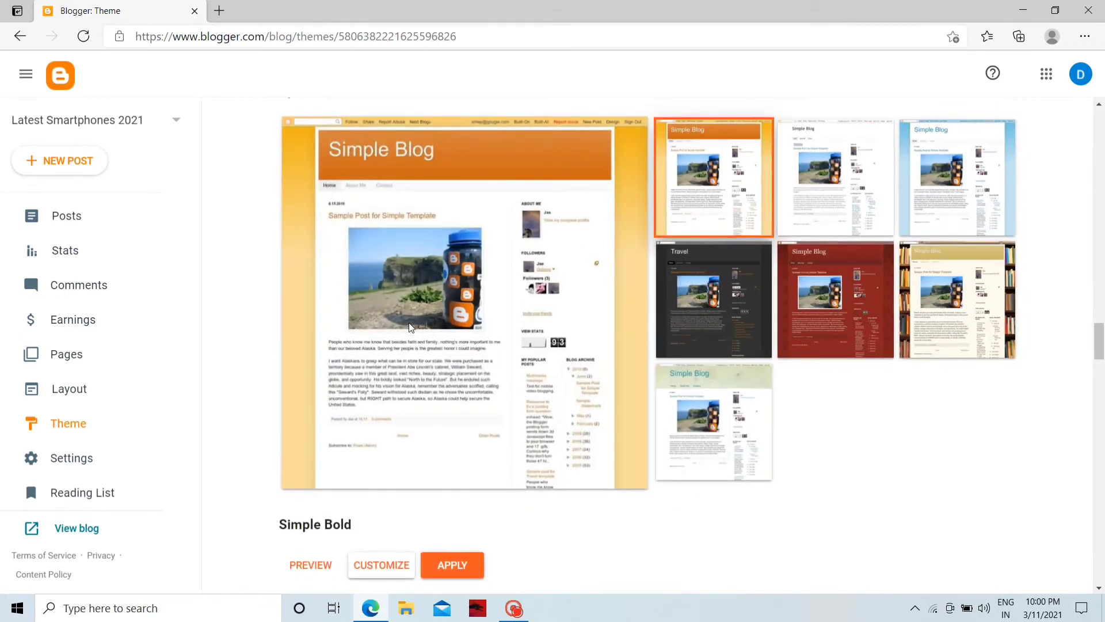
left_click_drag(1103, 342, 1103, 352)
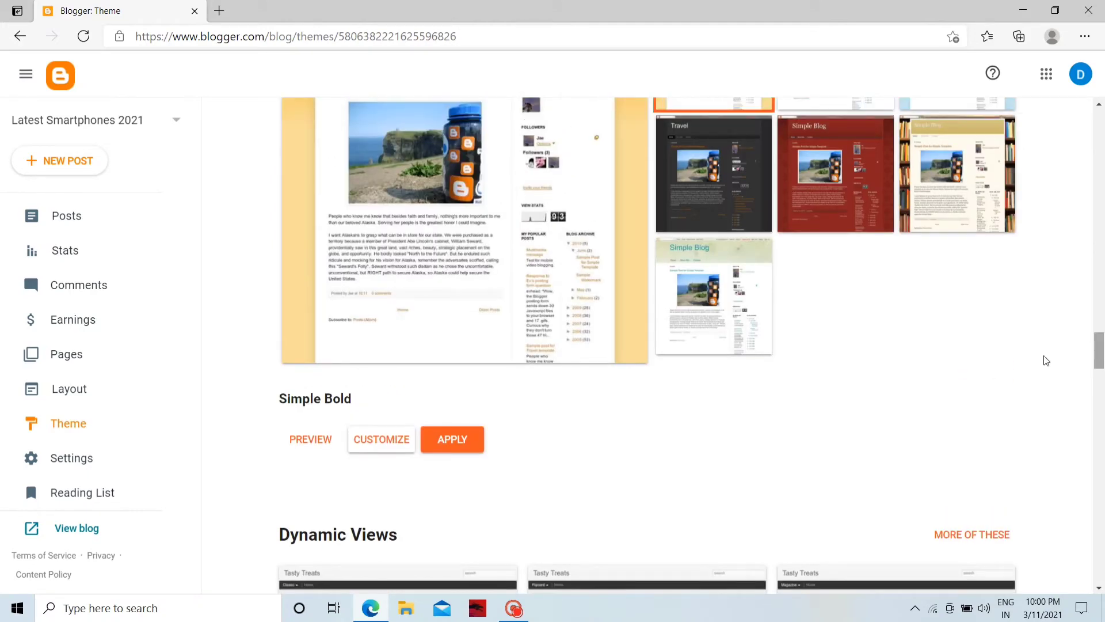
left_click(467, 444)
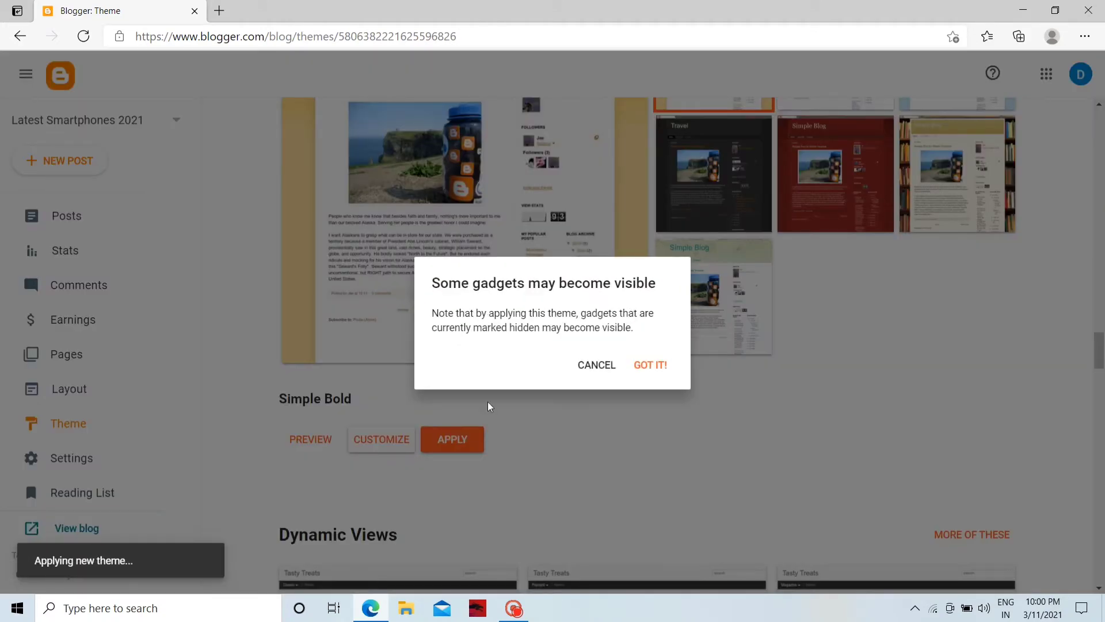
left_click(655, 365)
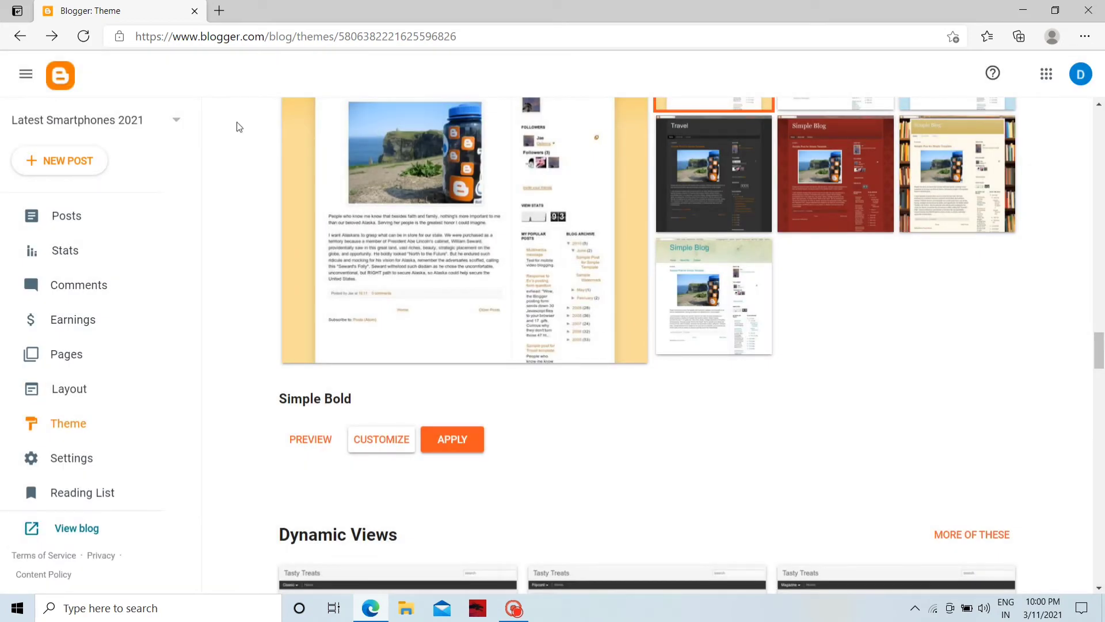
left_click(66, 163)
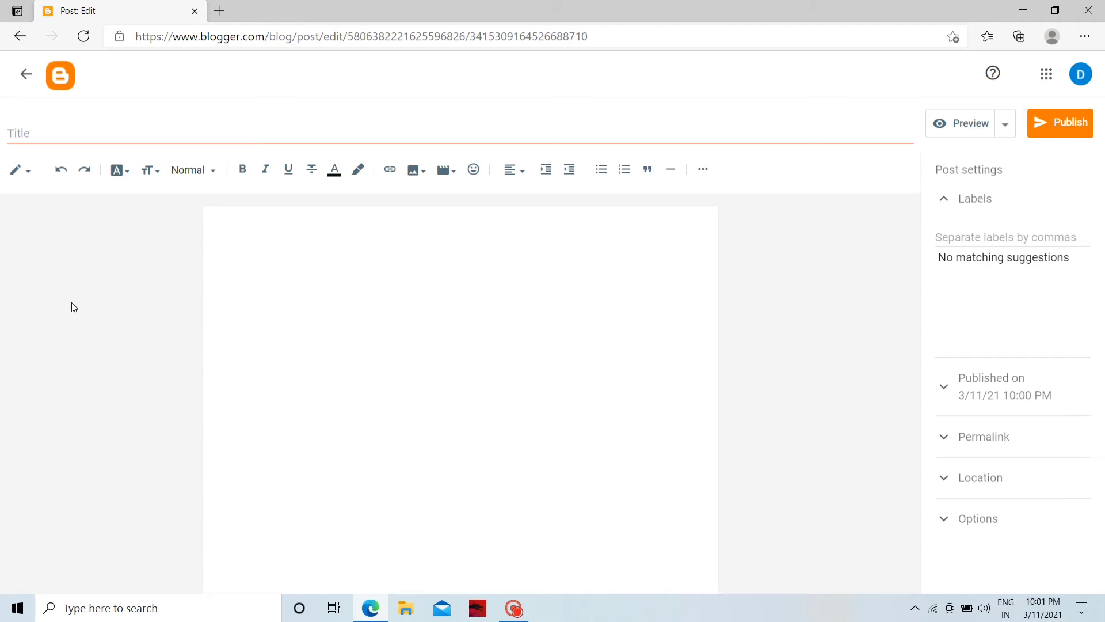
Title the post 'Latest Smartphones 2021 under Rs. 30,000'
left_click(8, 131)
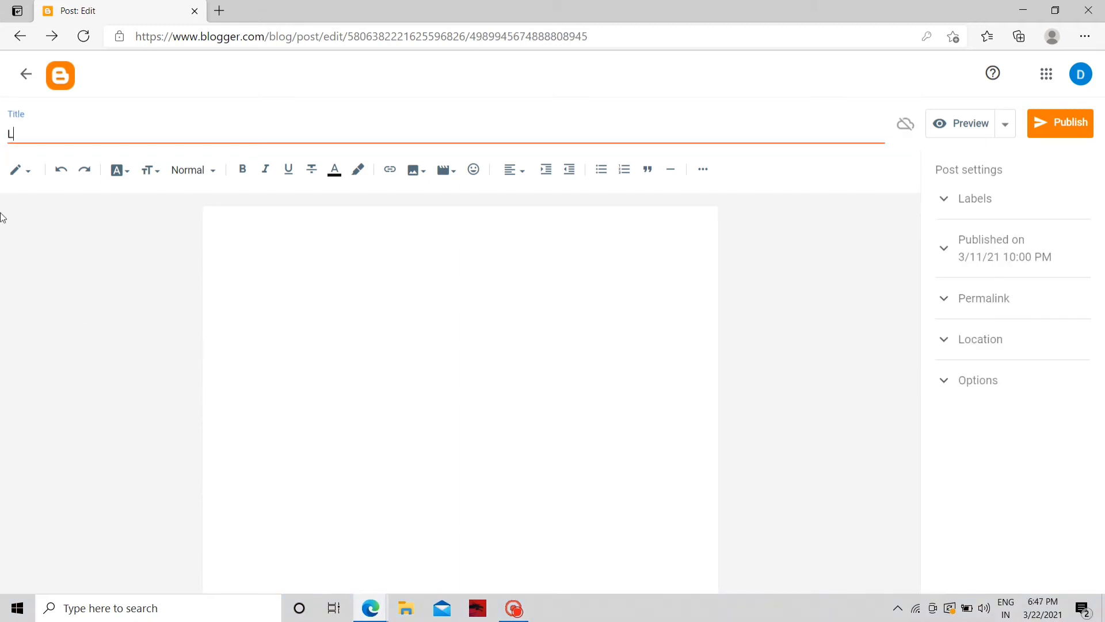
type("atest Smartphones 2021 under Rs. 30,000")
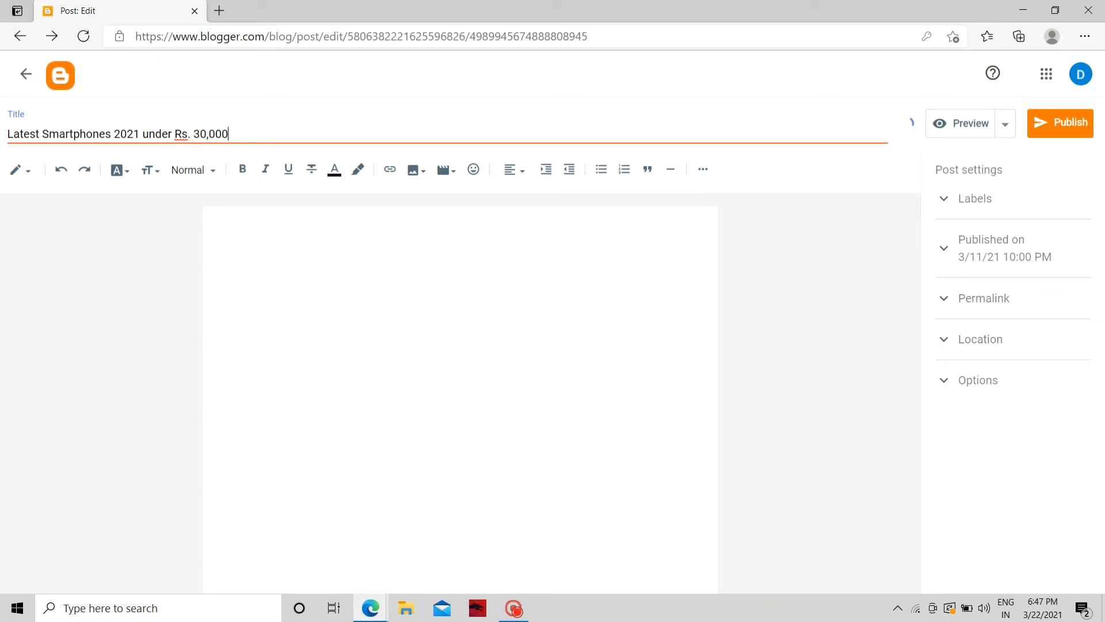
key("Tab")
Type and paste the smartphone paragraphs into the body, then select all of it
type("Over the years we have")
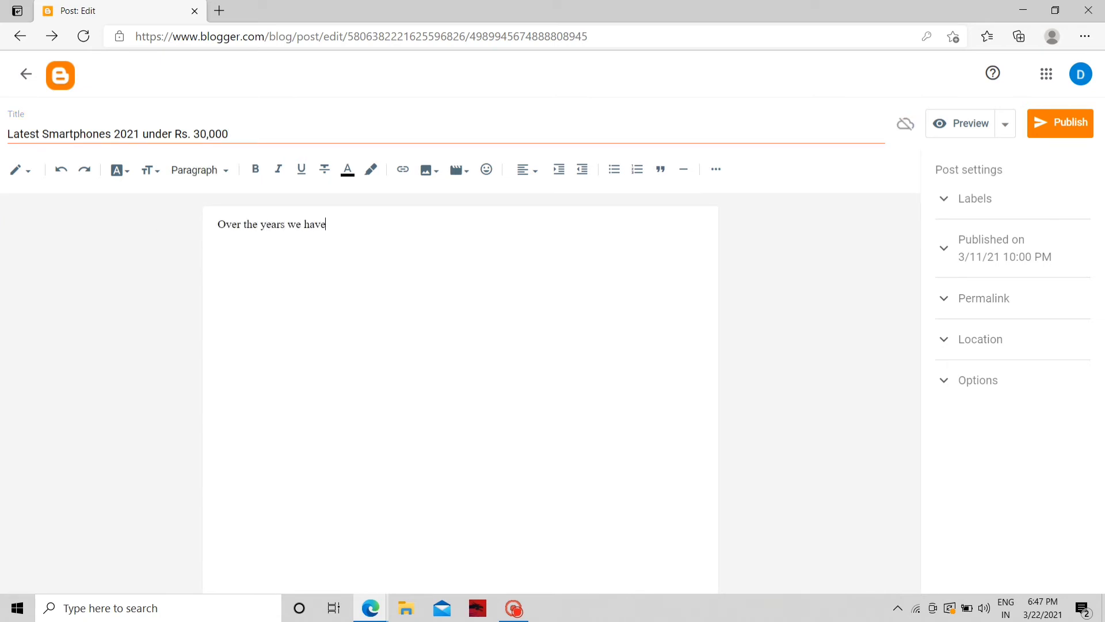
type(" seen multiple manufacturers attemp")
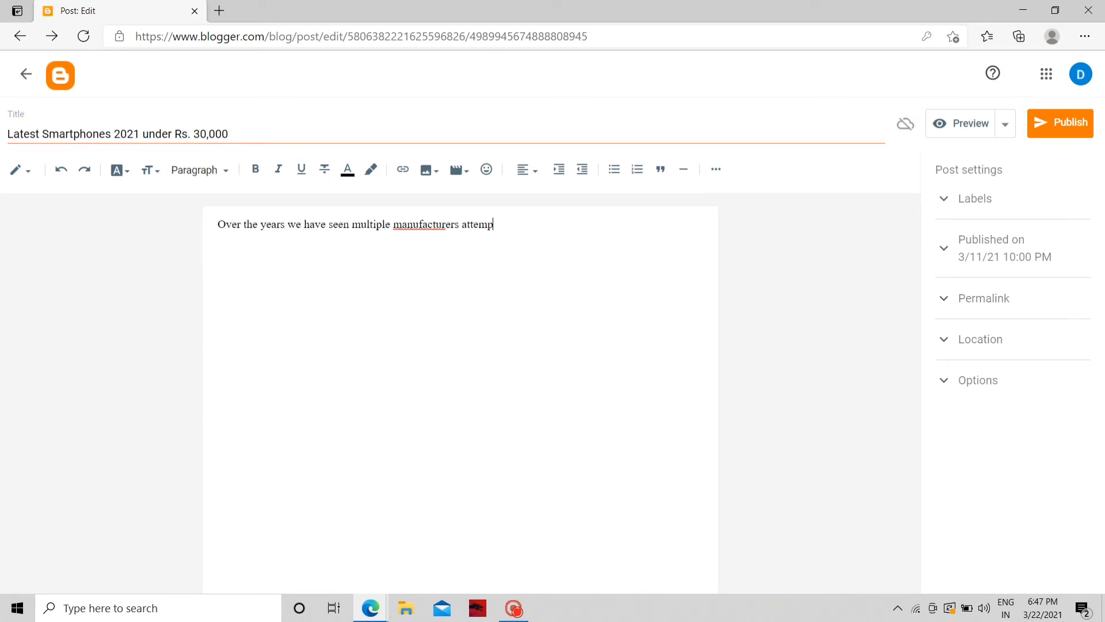
type("ting to capture this segment by of")
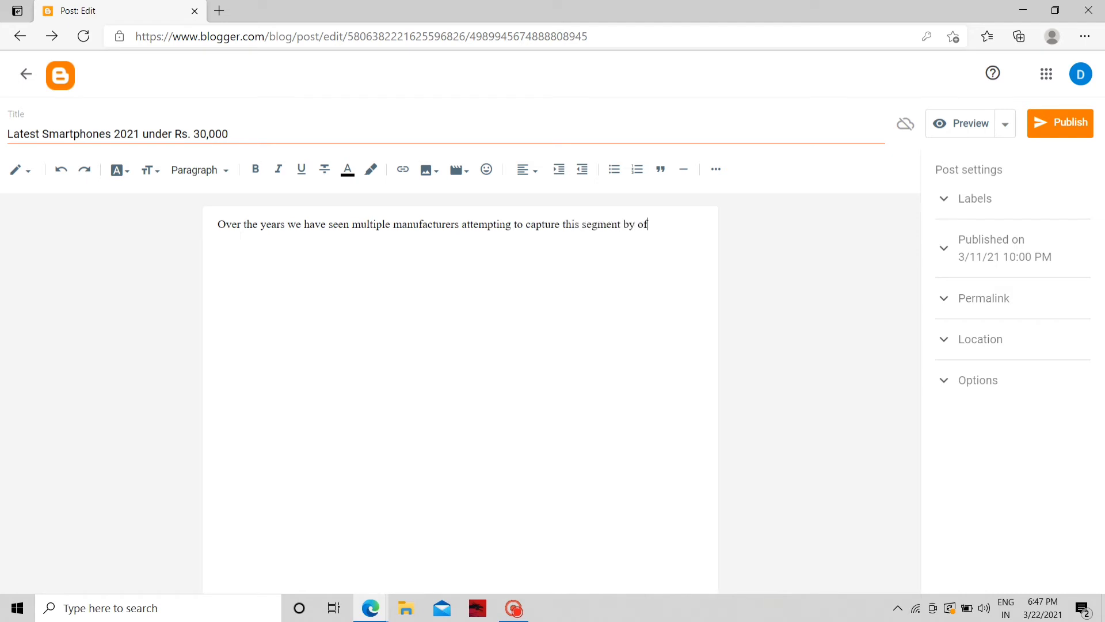
type("fering better cameras, faster processo")
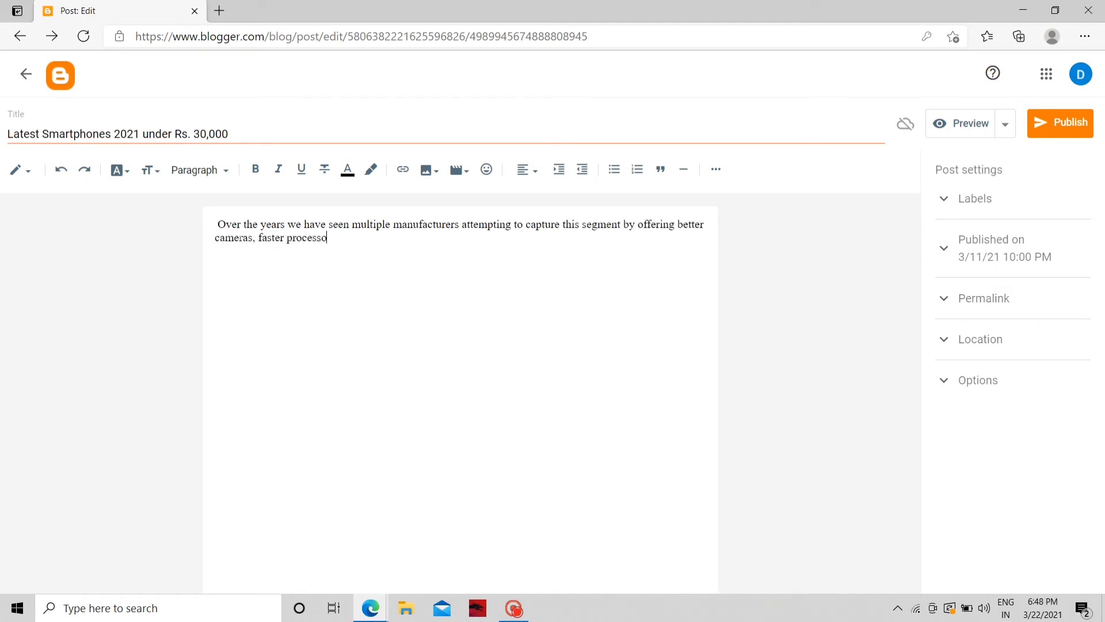
type("rs , and better batteries. I")
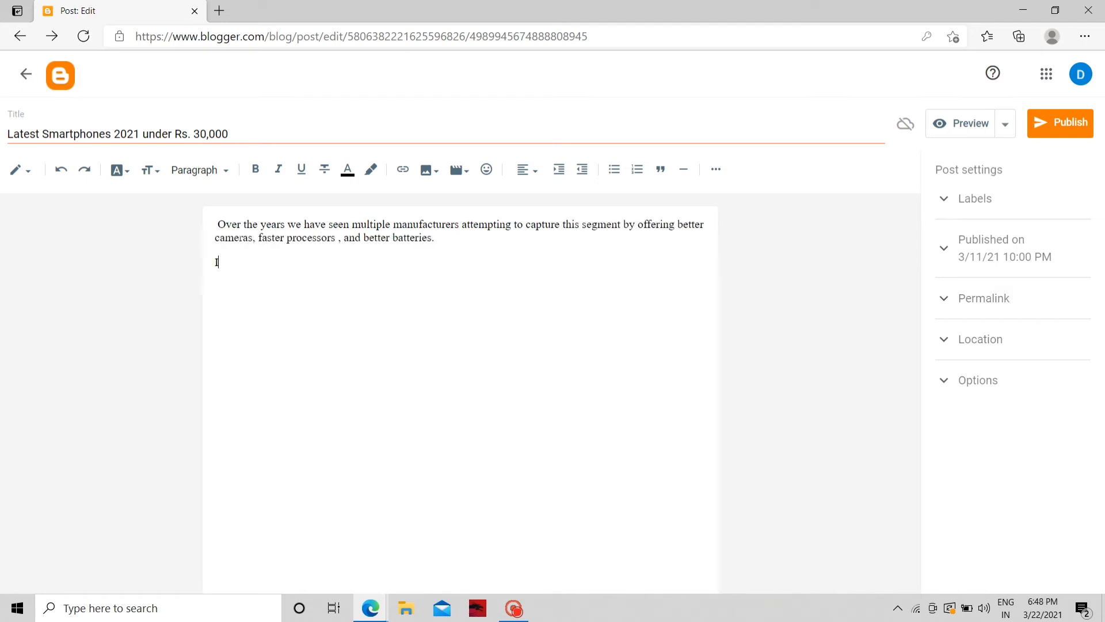
type("n order to be the best in this segmen")
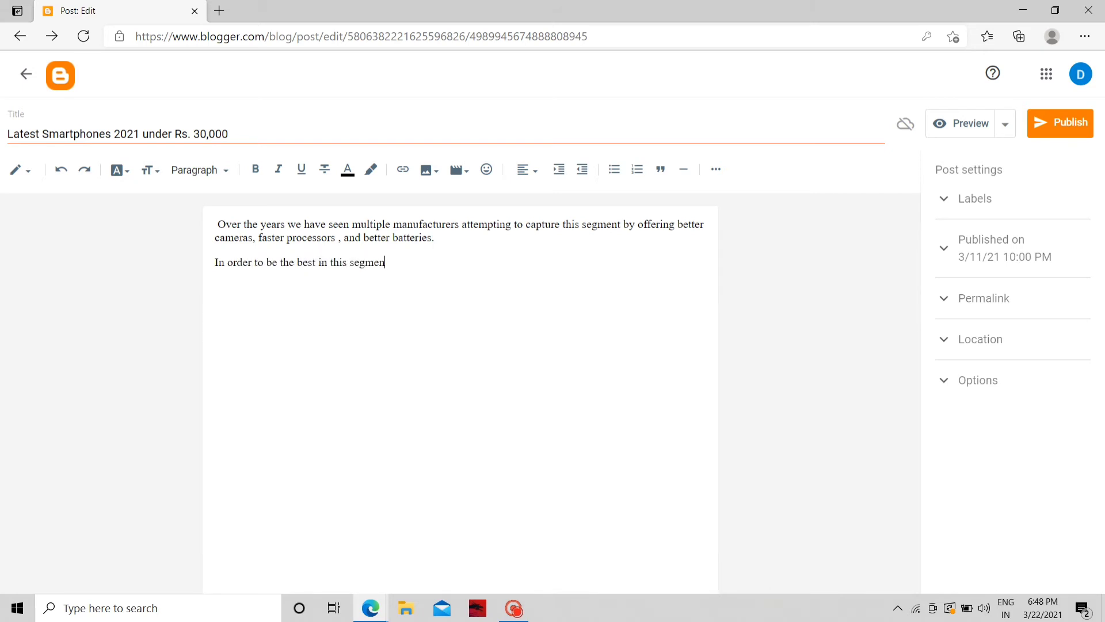
type("t, manufacturers have flooded the")
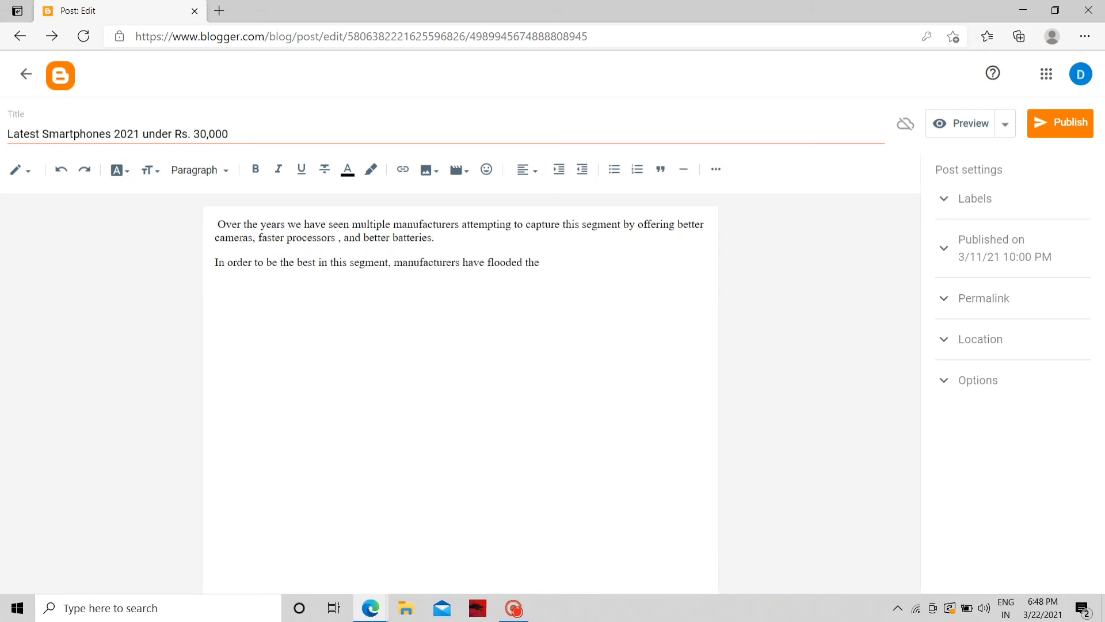
type(" sub Rs. 15,000 price segment ")
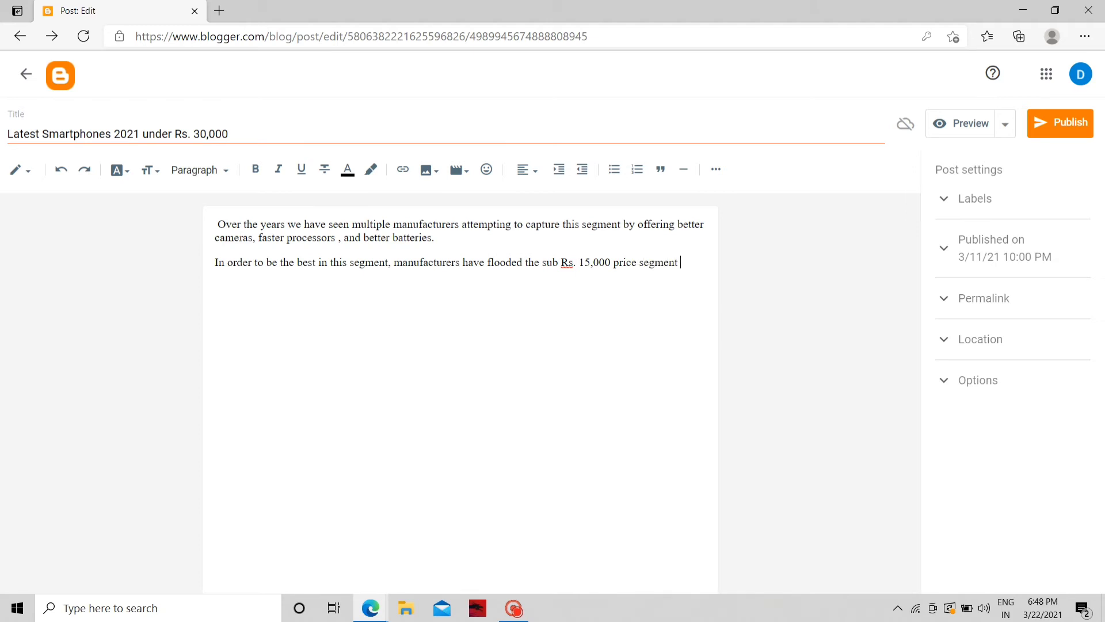
type("with a range of good smartphones.")
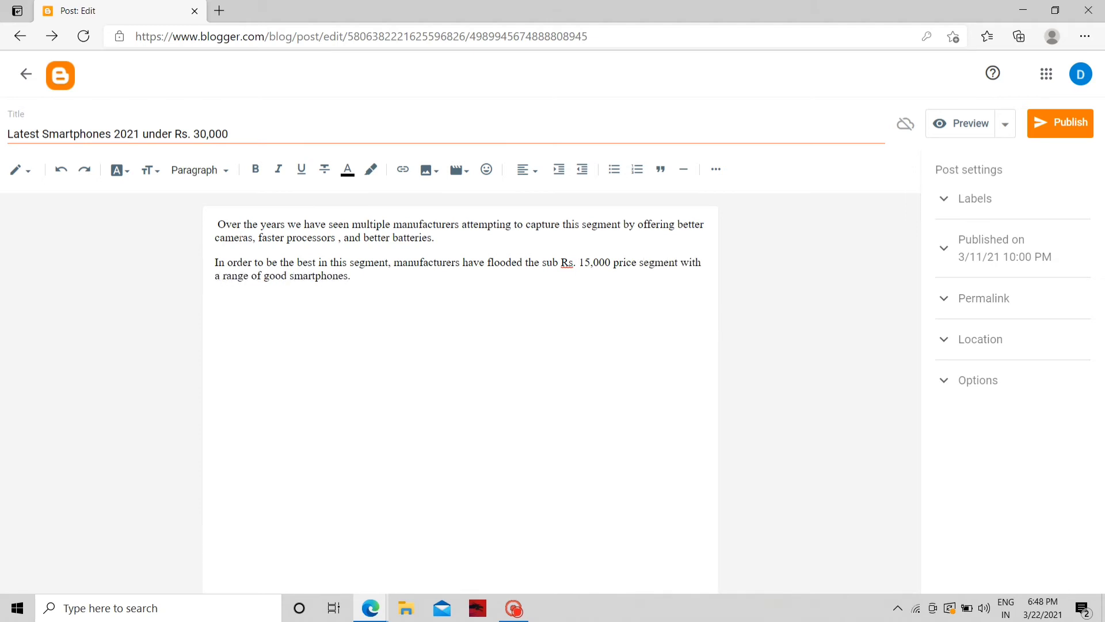
key("Return")
type("You can also find mightier processors like the Qualcomm Snapdragon 675, and MediaTek Helio P70 at this price point, giving users powerful hardware at a bargain price. Good camera technology has also trickled down to the sub Rs. 15,000 segment over the years giving people the option to capture good photos without paying a bomb for flagship devices. Some of the recent smartphones we have seen in this price point pack in as much as a 48-megapixel sensor. With so many options in the market, picking up a smartphone isn’t easy. But we’ve put together a list of the best phones under Rs. 15,000 for you. As usual, we've restricted ourselves to phones that have fared well in our review process. To know more about the list of best latest smartphones 2021 under Rs 15,000 , check out the youtube link below :")
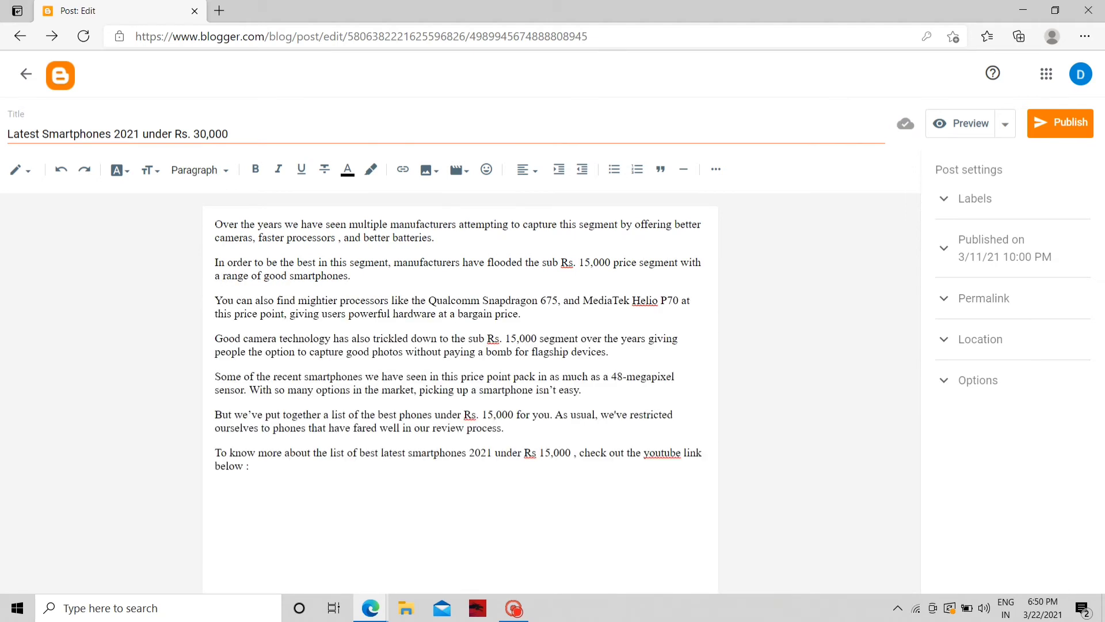
key("ctrl+a")
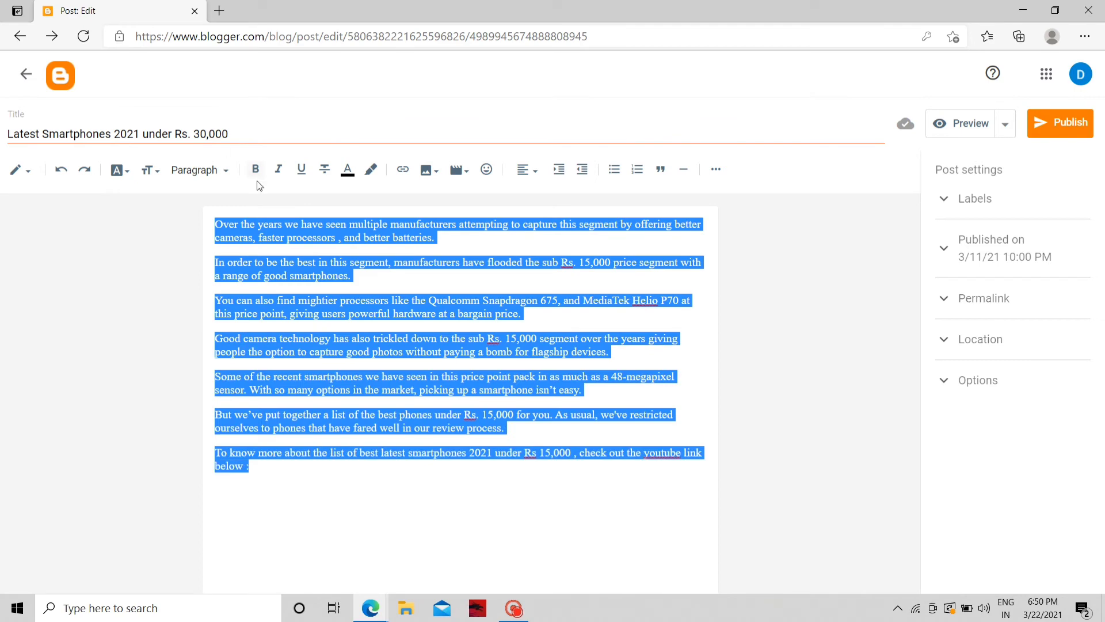
Make the selected body bold italic with no underline or colour change
left_click(256, 171)
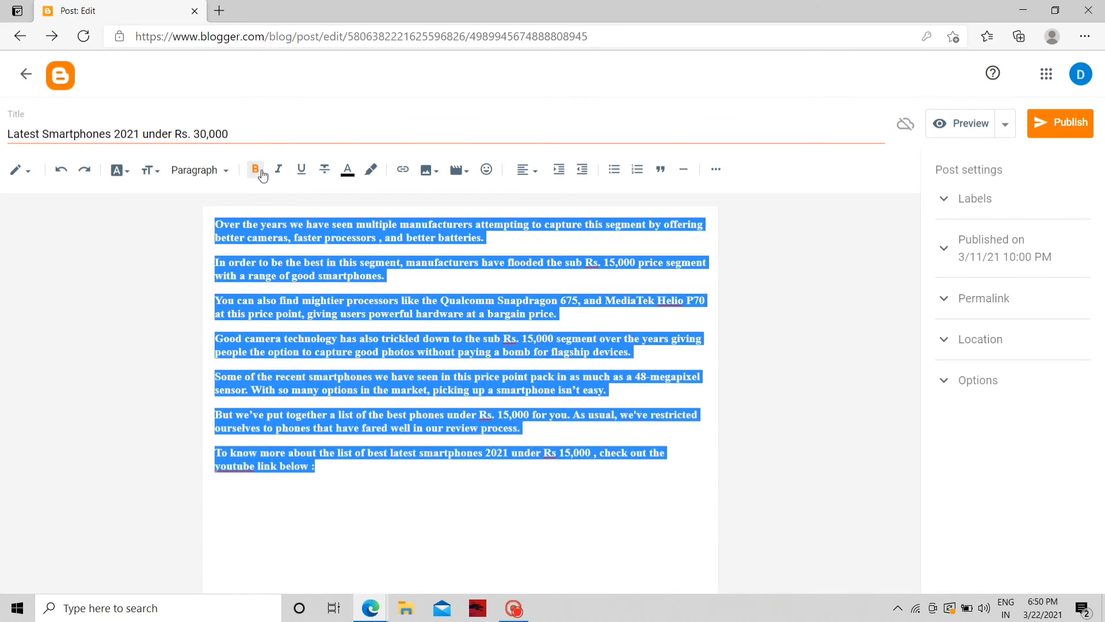
left_click(285, 173)
left_click(298, 174)
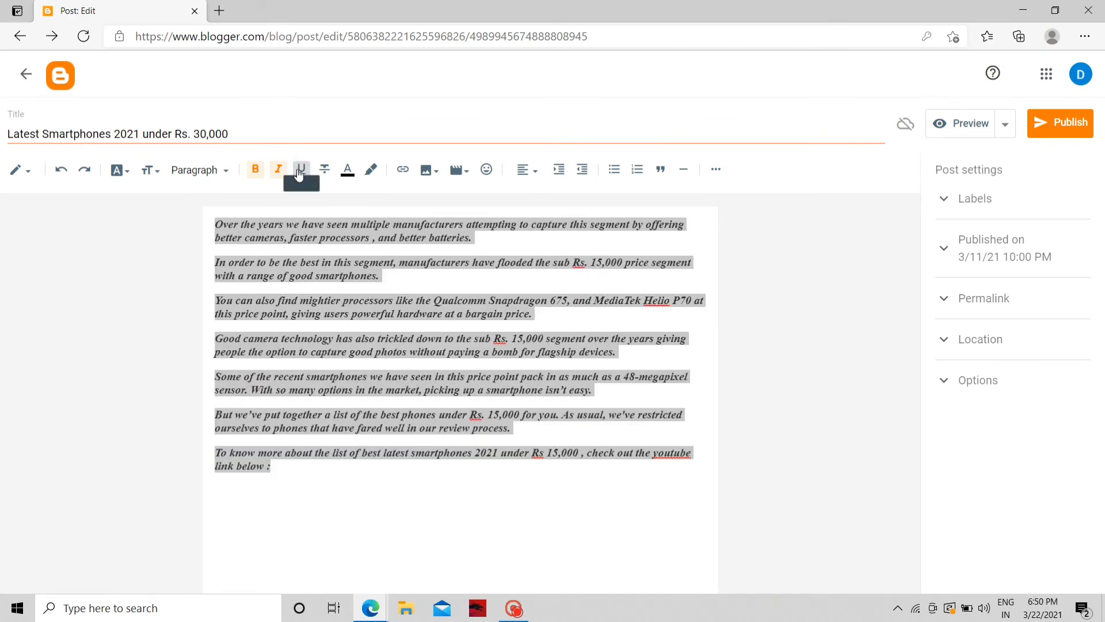
left_click(299, 174)
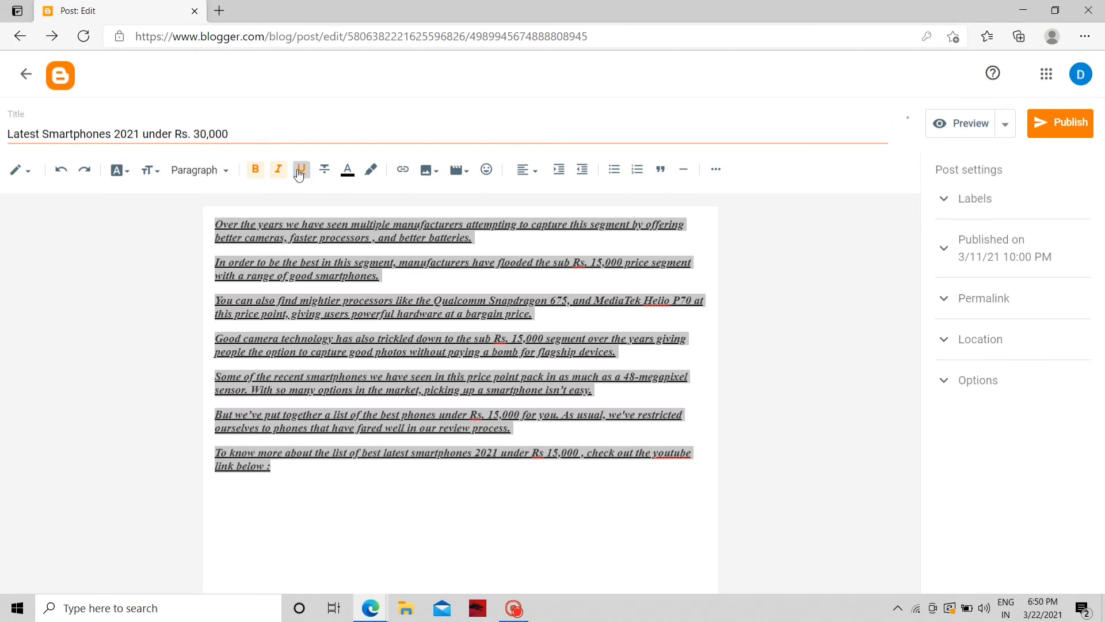
left_click(349, 172)
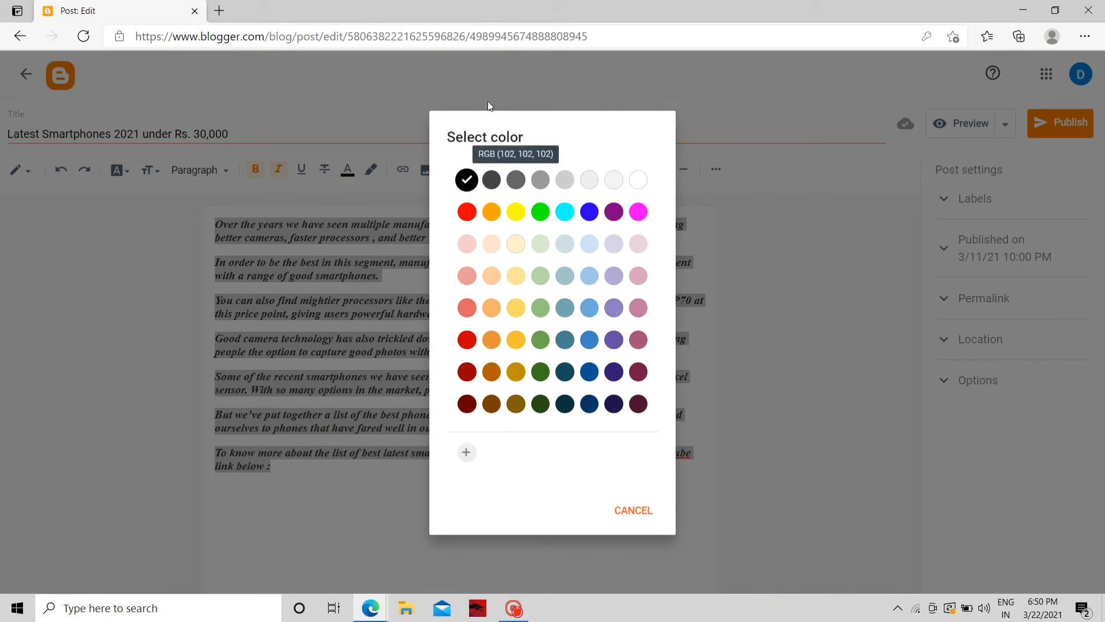
left_click(686, 119)
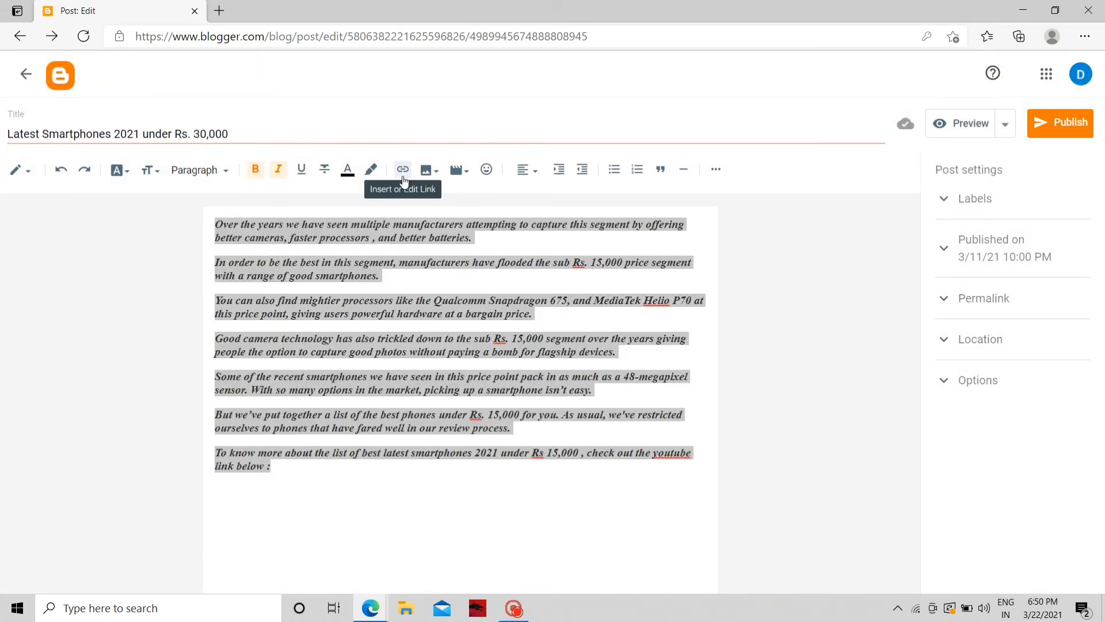
left_click(215, 515)
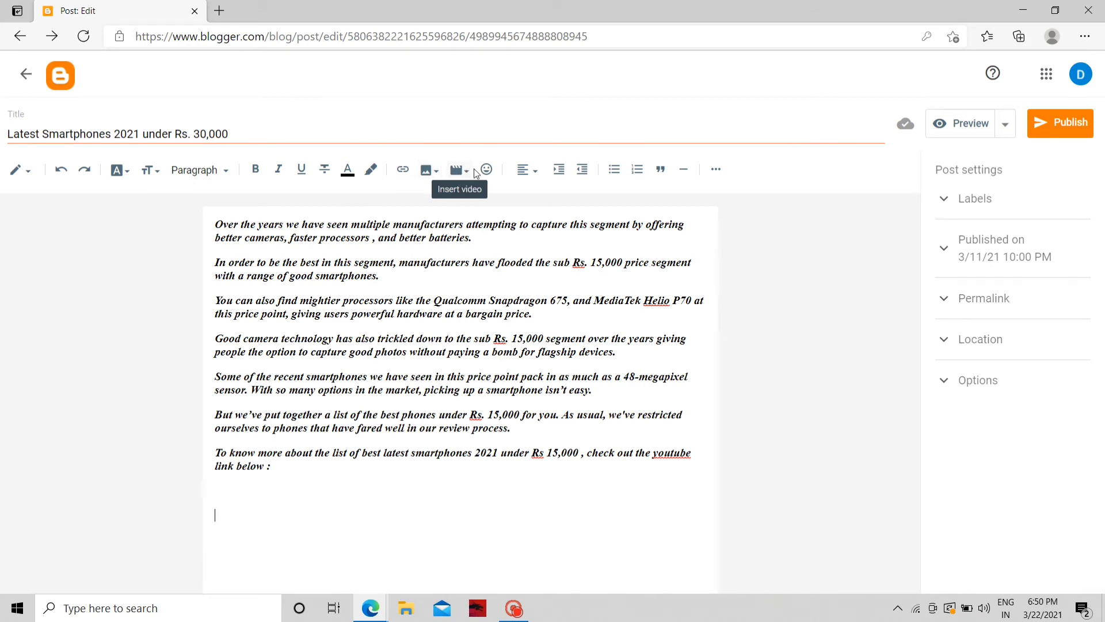
Embed the 'Best smartphones 2021 under Rs 30,000' YouTube video found by searching 'latest smartphones 2021 under rs 3000'
left_click(474, 171)
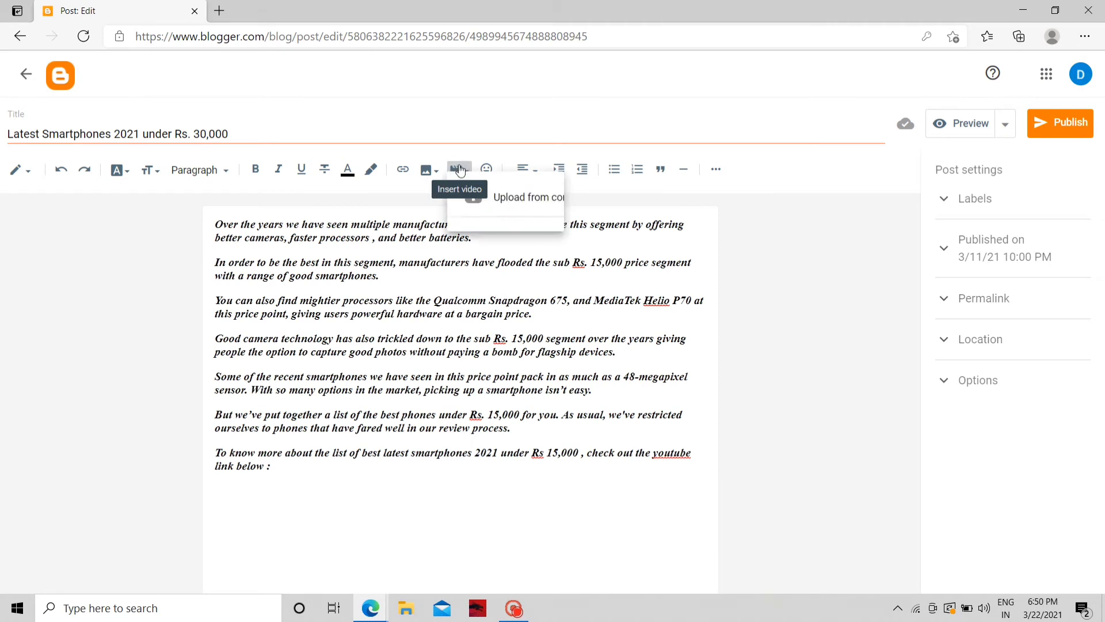
left_click(515, 257)
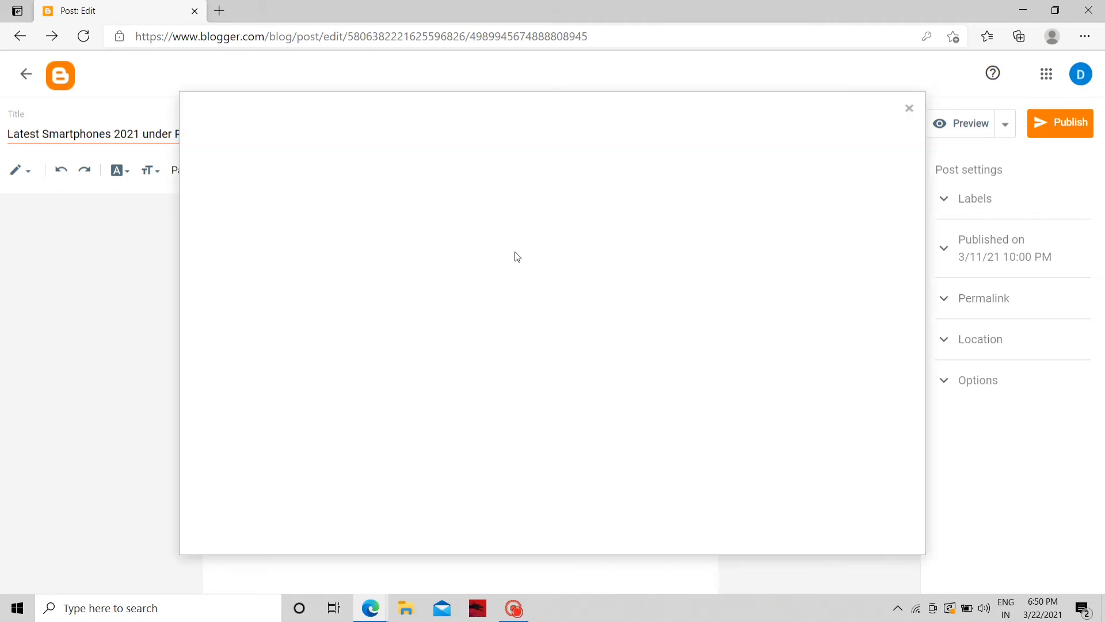
left_click(291, 160)
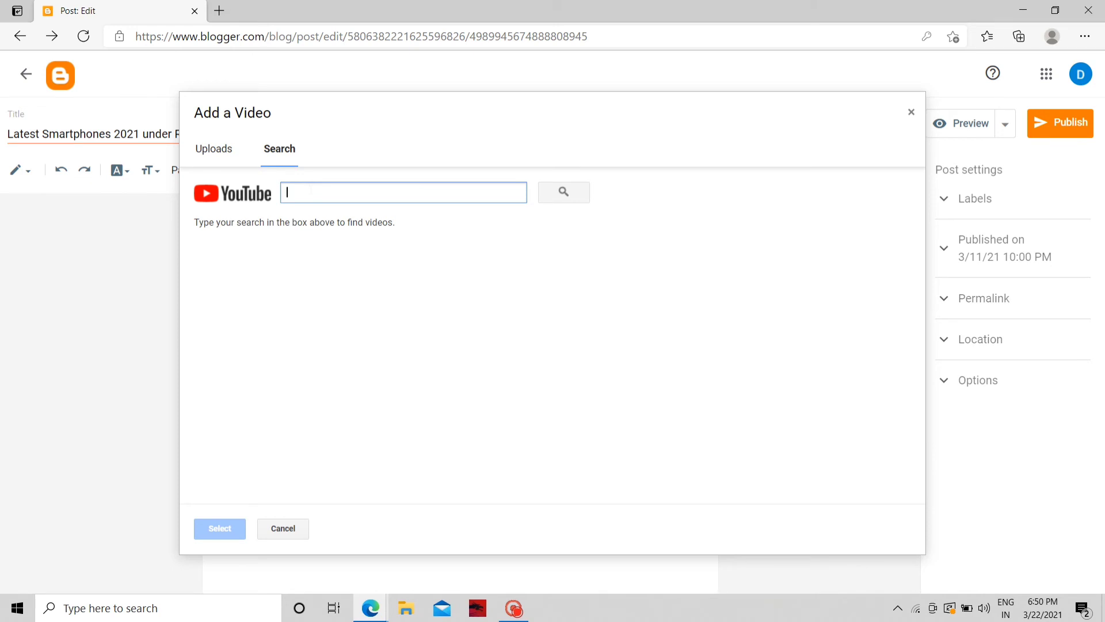
type("latest smartphones 2021 under r")
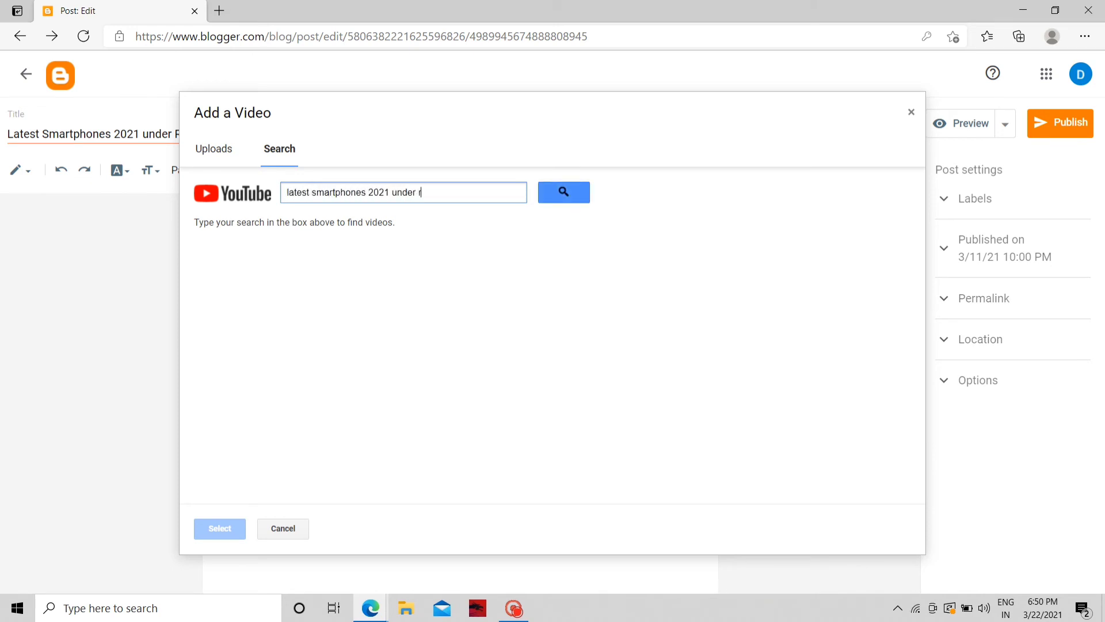
type("s 30000")
key("Return")
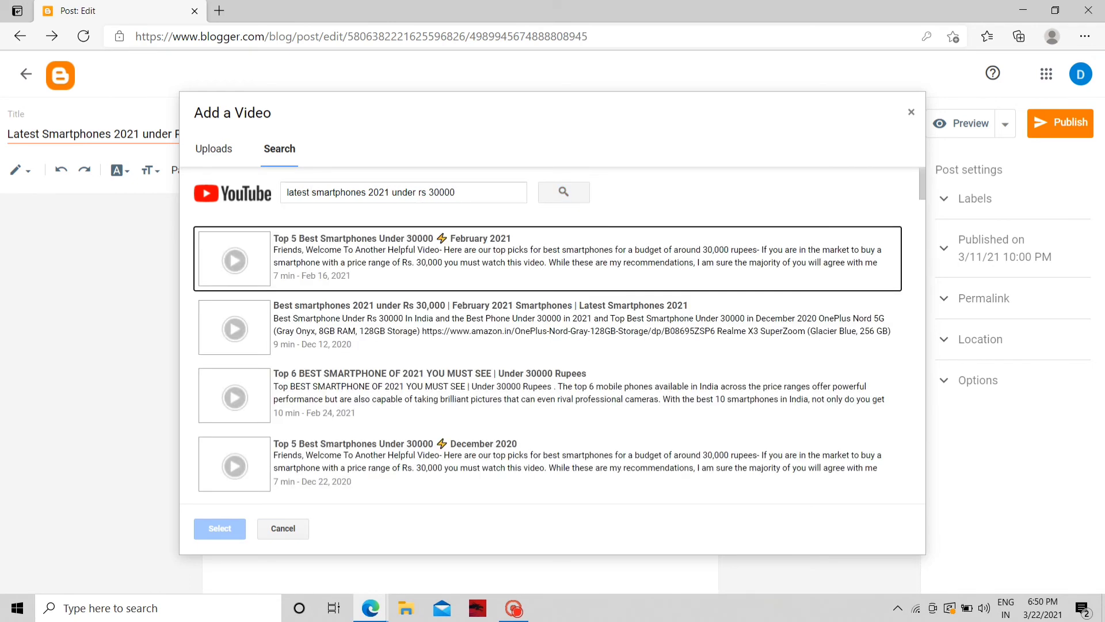
left_click(353, 325)
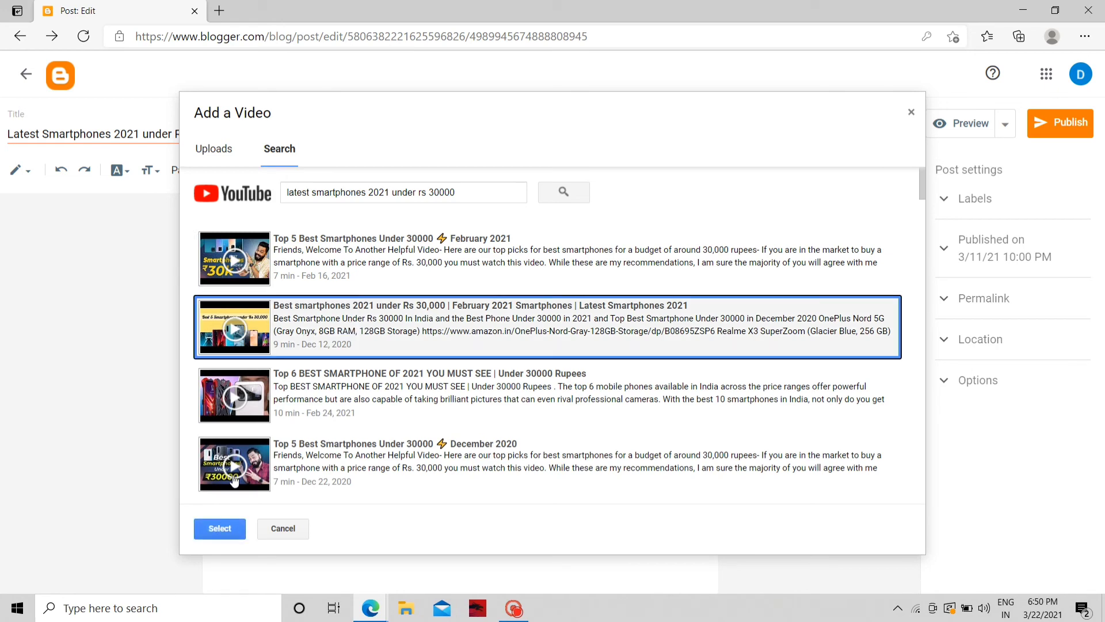
left_click(219, 528)
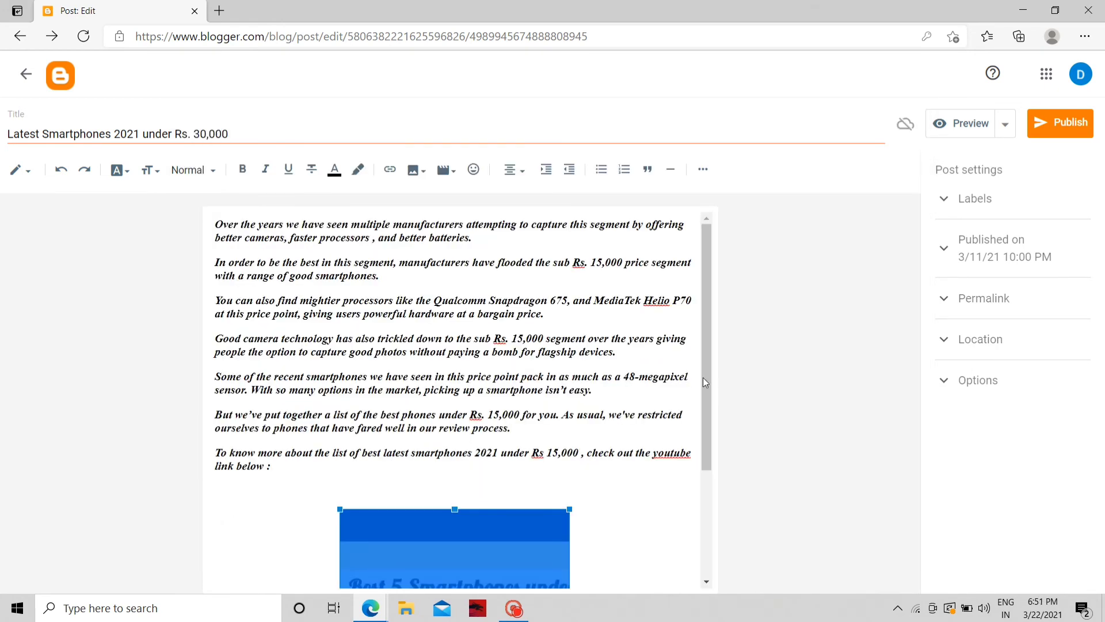
left_click_drag(706, 382, 707, 489)
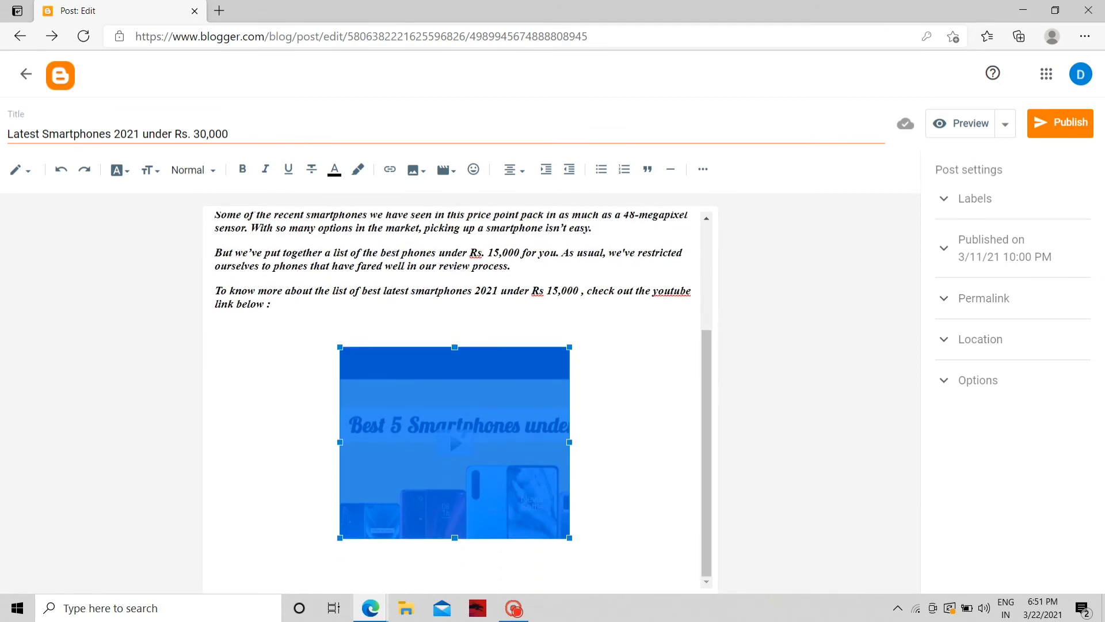
left_click(707, 489)
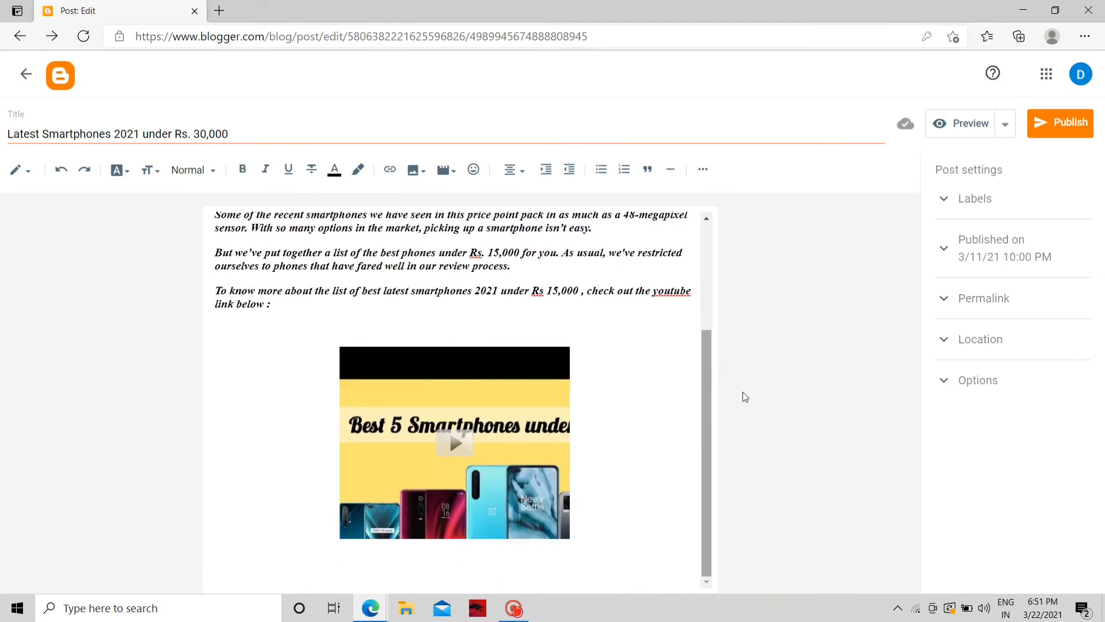
Publish the post, preview it, then return to the posts list
left_click(1057, 124)
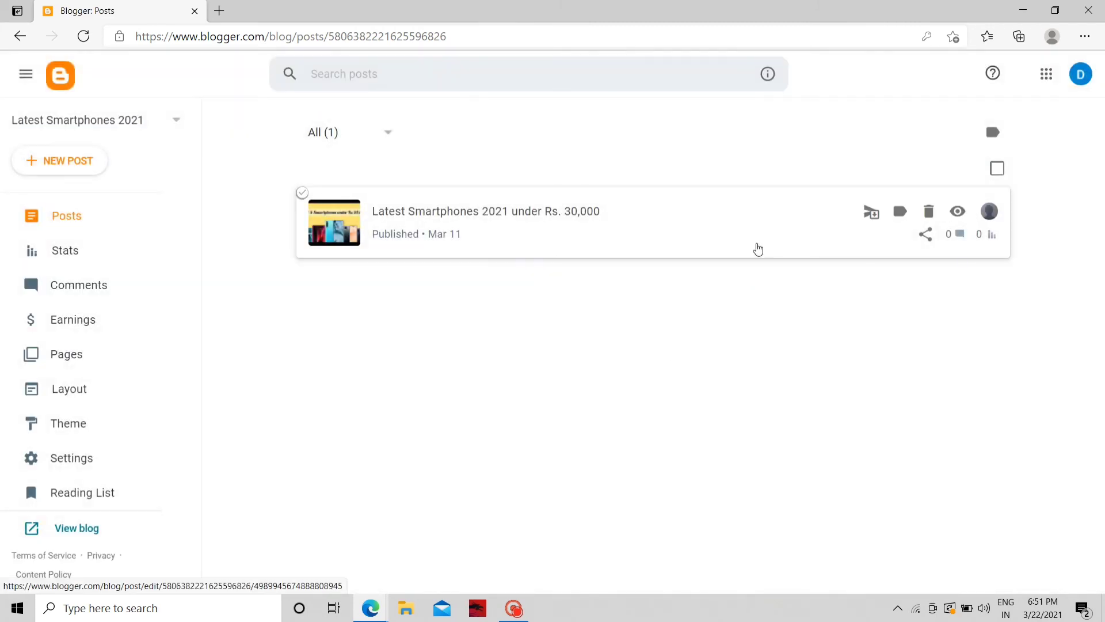
left_click(402, 237)
left_click(962, 126)
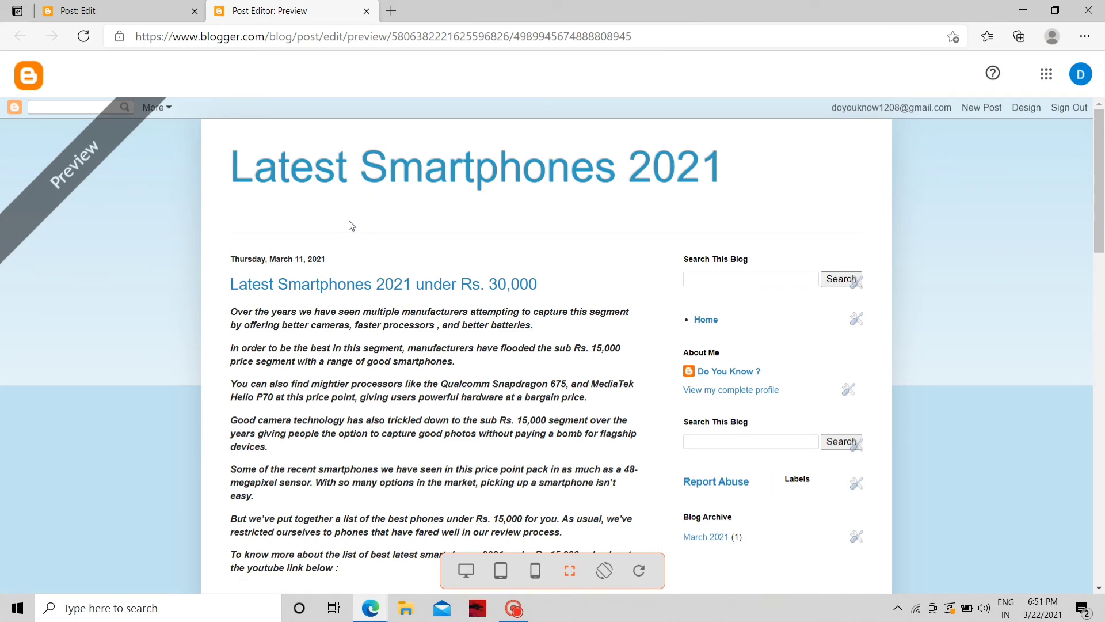
left_click(367, 10)
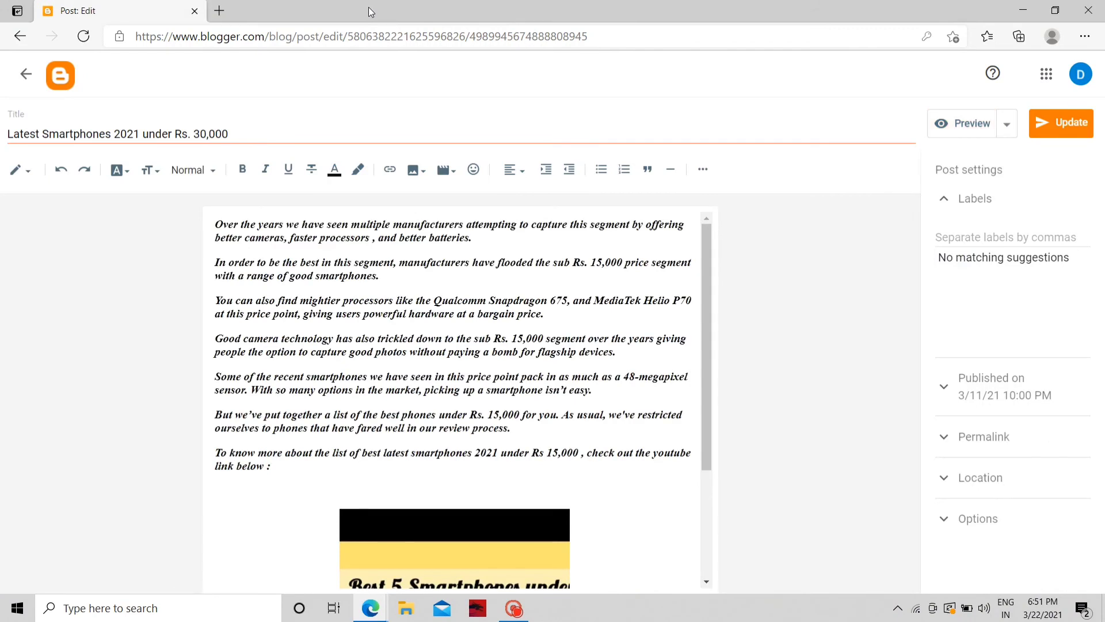
left_click(28, 39)
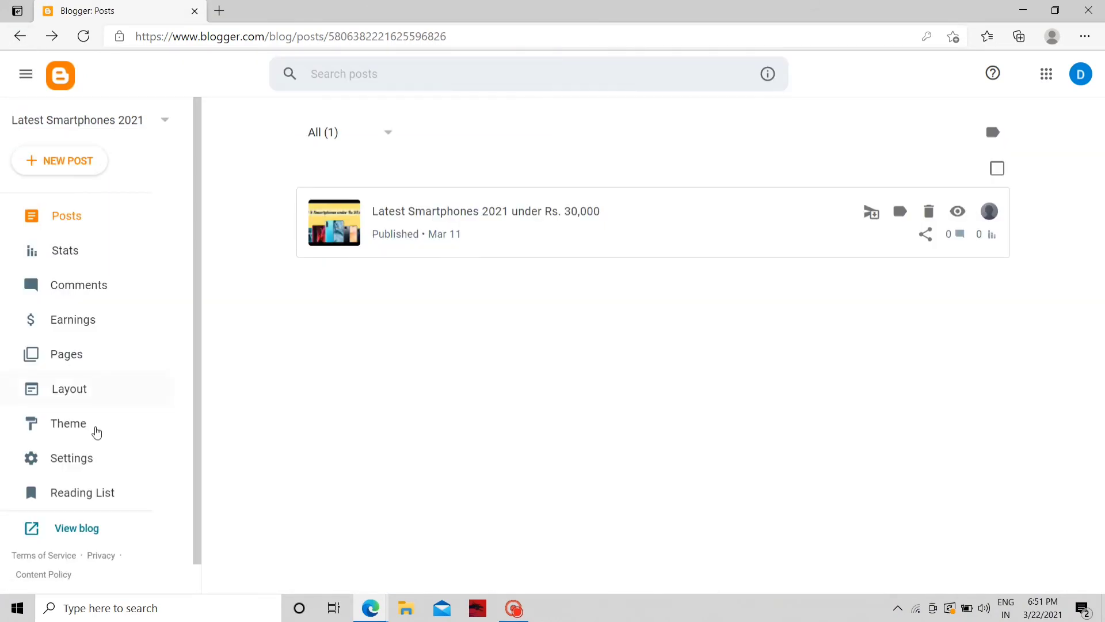
In Theme, apply the Simple section's Bold theme in place of Simple Pale
left_click(91, 424)
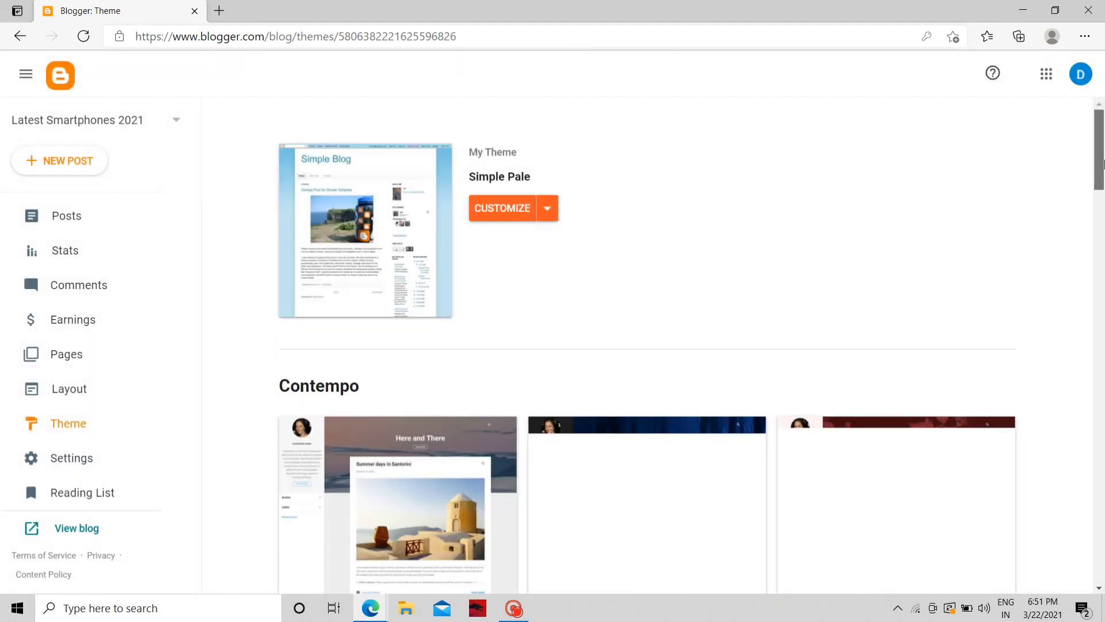
scroll(1103, 216, "down", 5)
scroll(1103, 216, "down", 10)
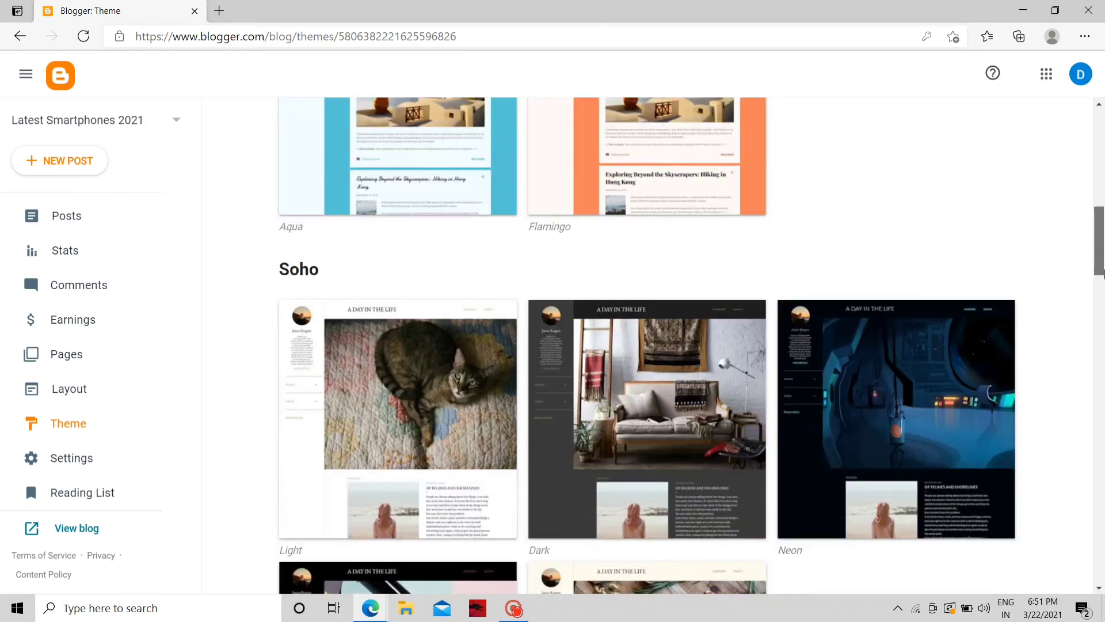
scroll(1103, 302, "down", 20)
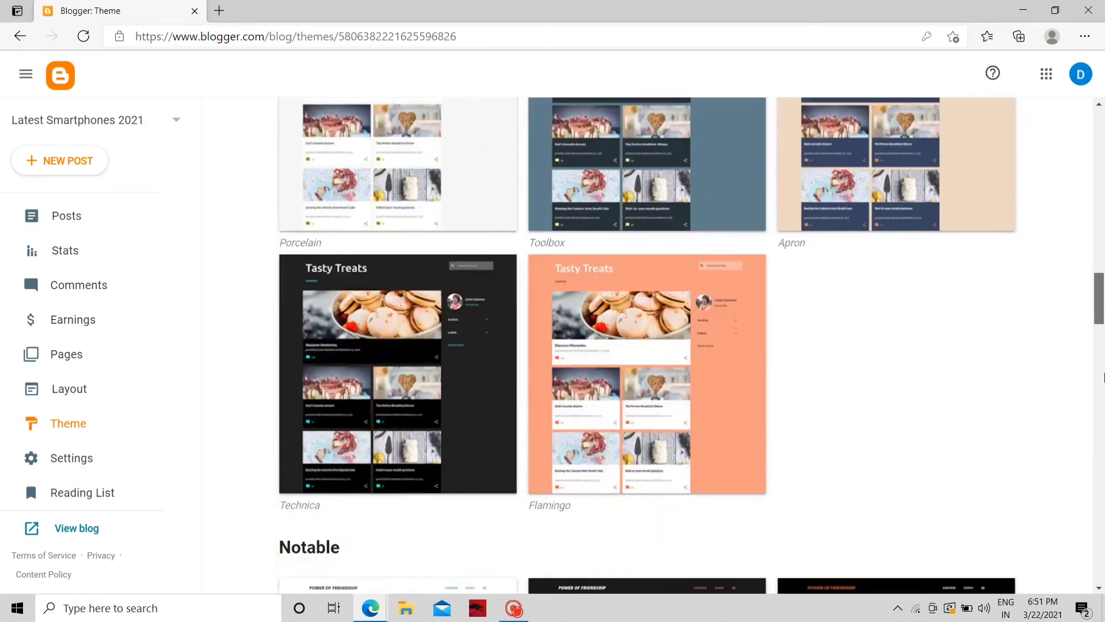
scroll(1103, 471, "down", 6)
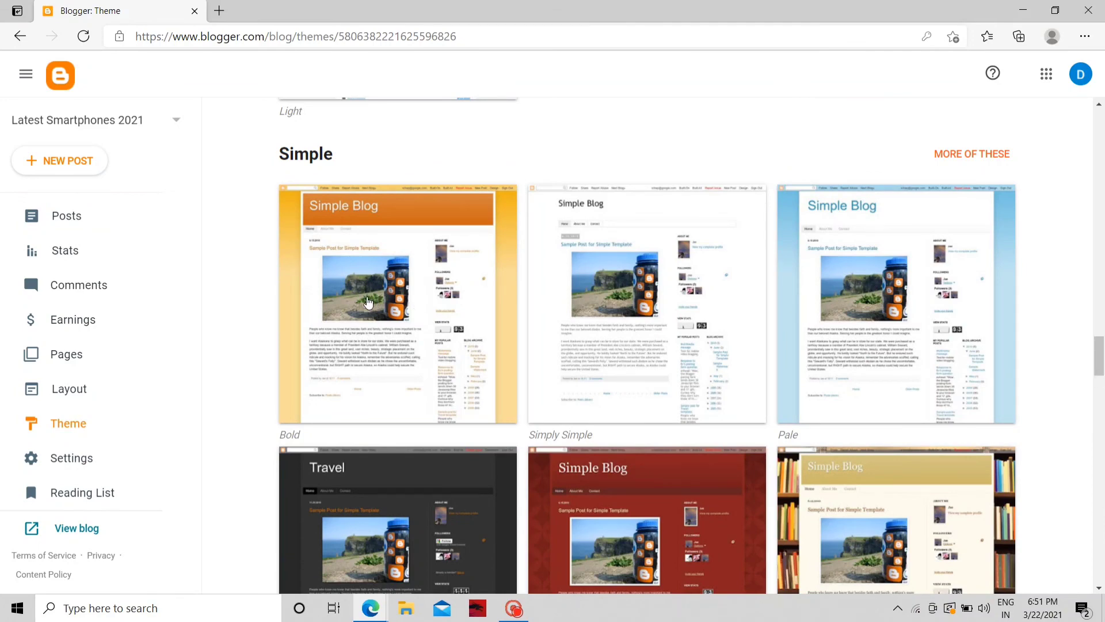
left_click(369, 302)
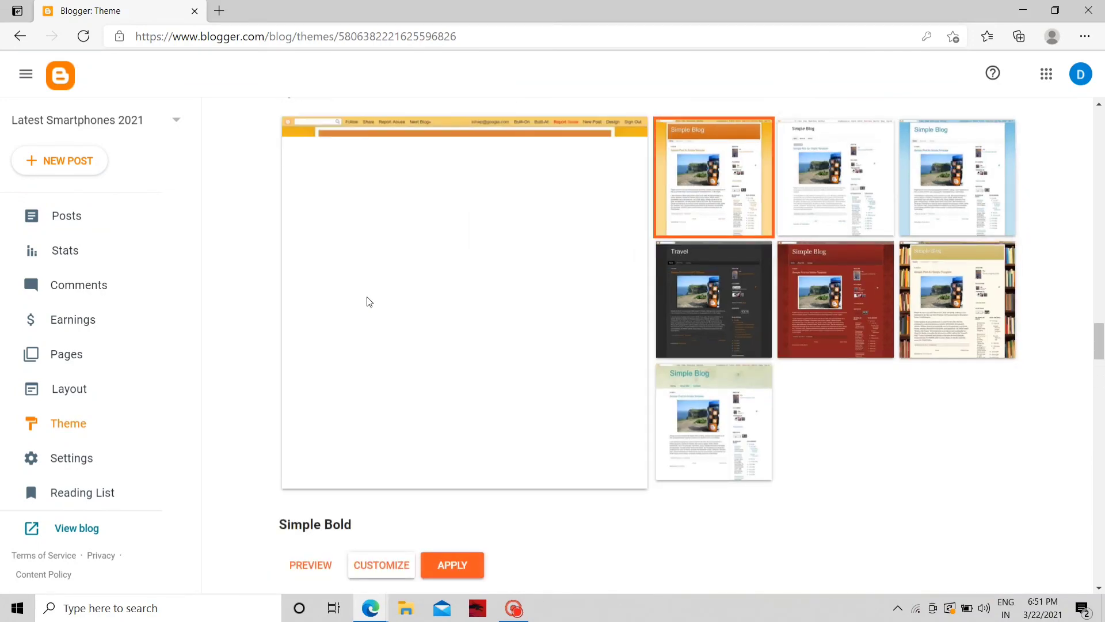
left_click(442, 563)
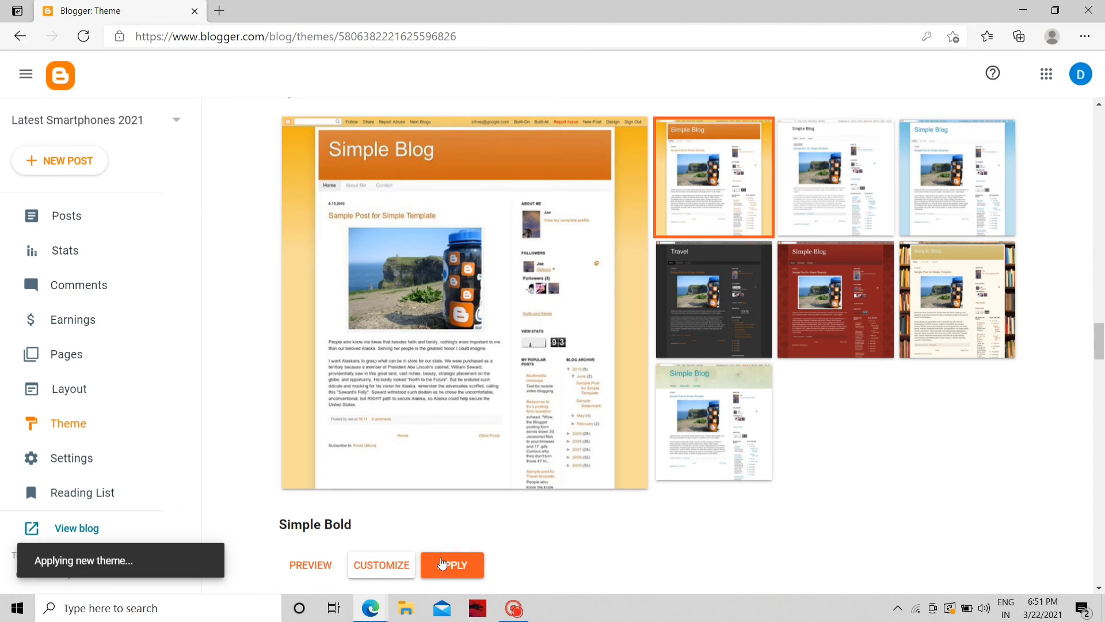